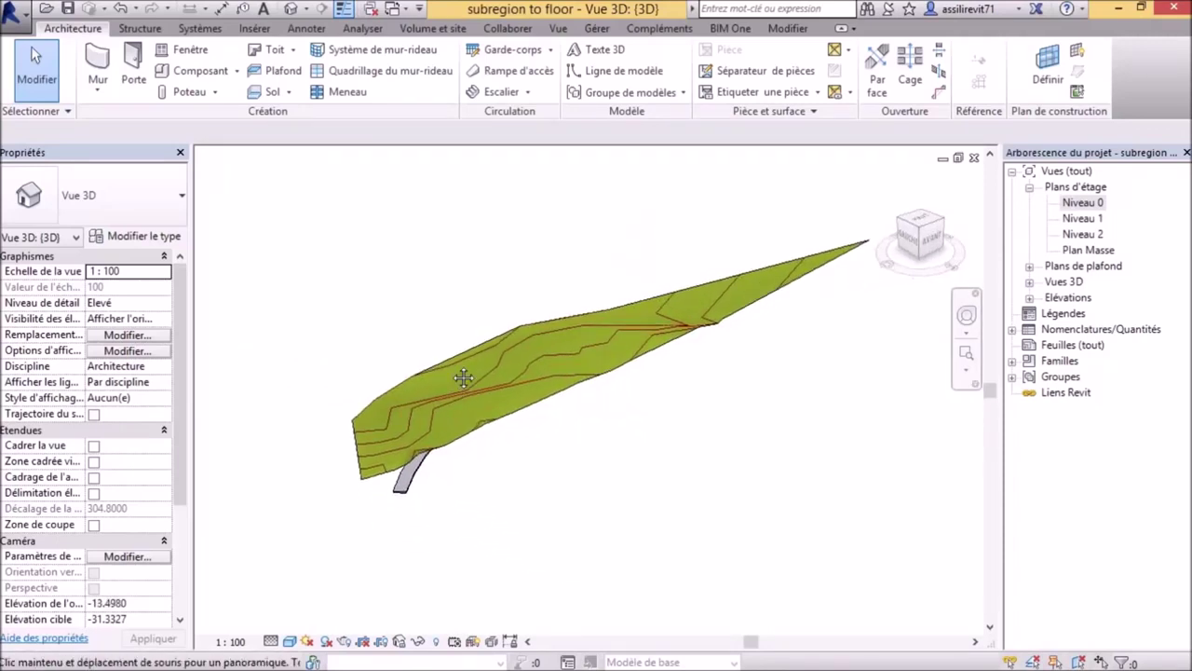
Step: Switch from the Revit 3D view of the terrain and floor to the Dynamo window and maximize it
middle_click_drag(532, 453, 513, 314, "shift")
scroll(515, 389, "up", 2)
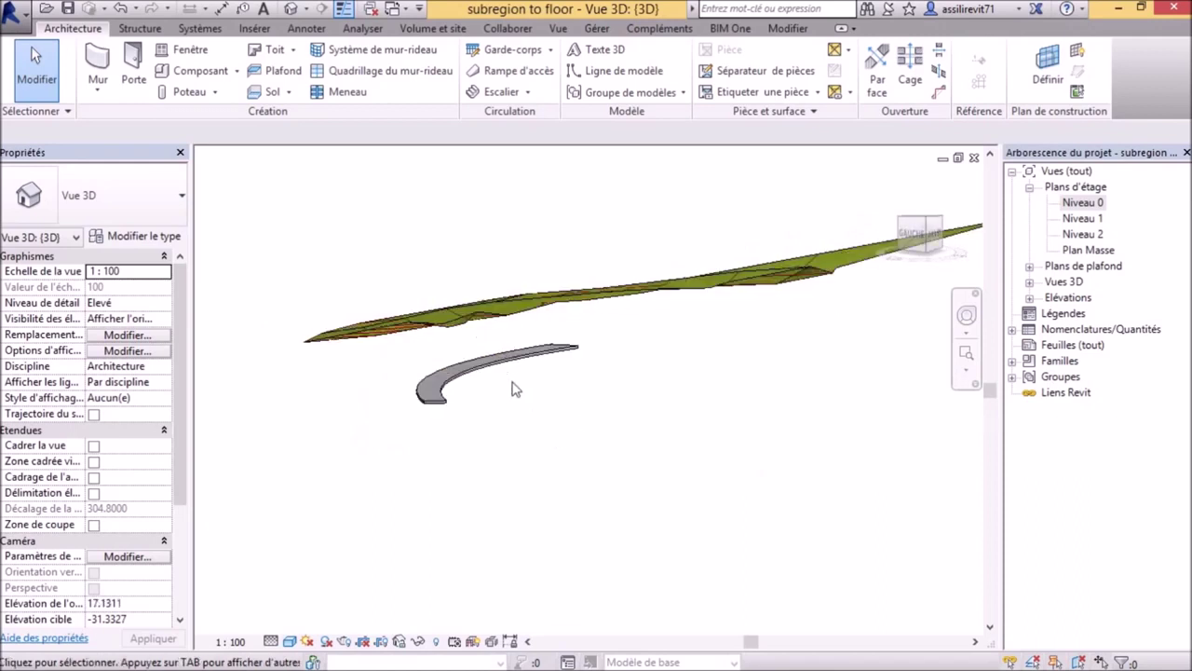
middle_click_drag(515, 390, 438, 454, "shift")
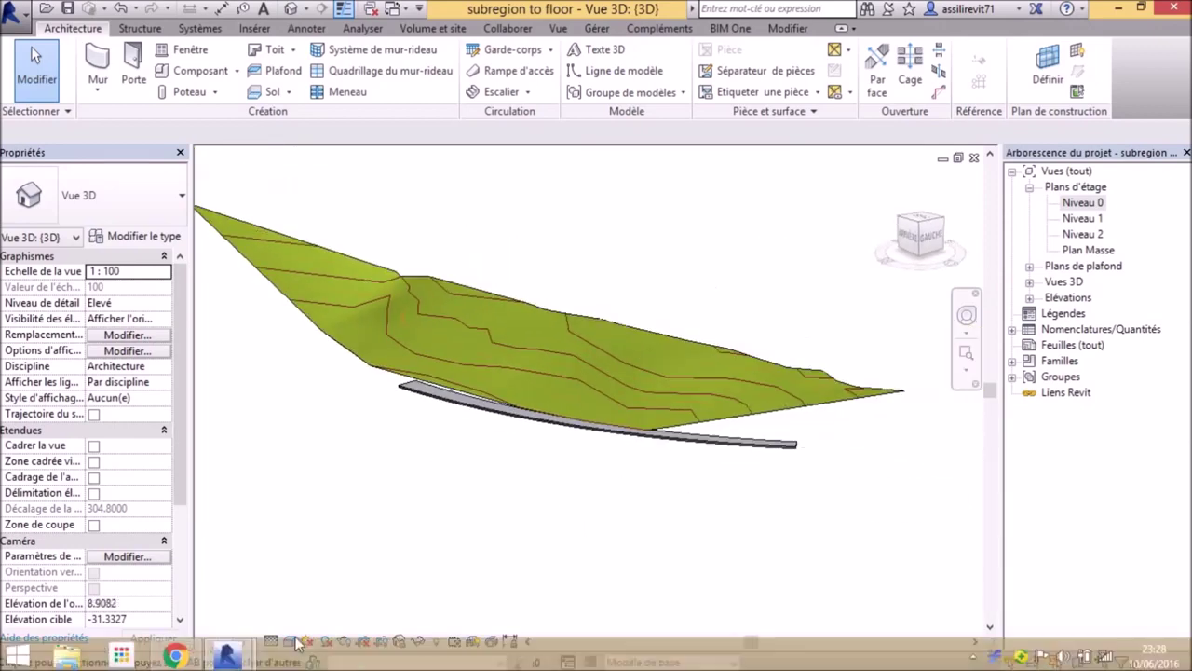
left_click(303, 561)
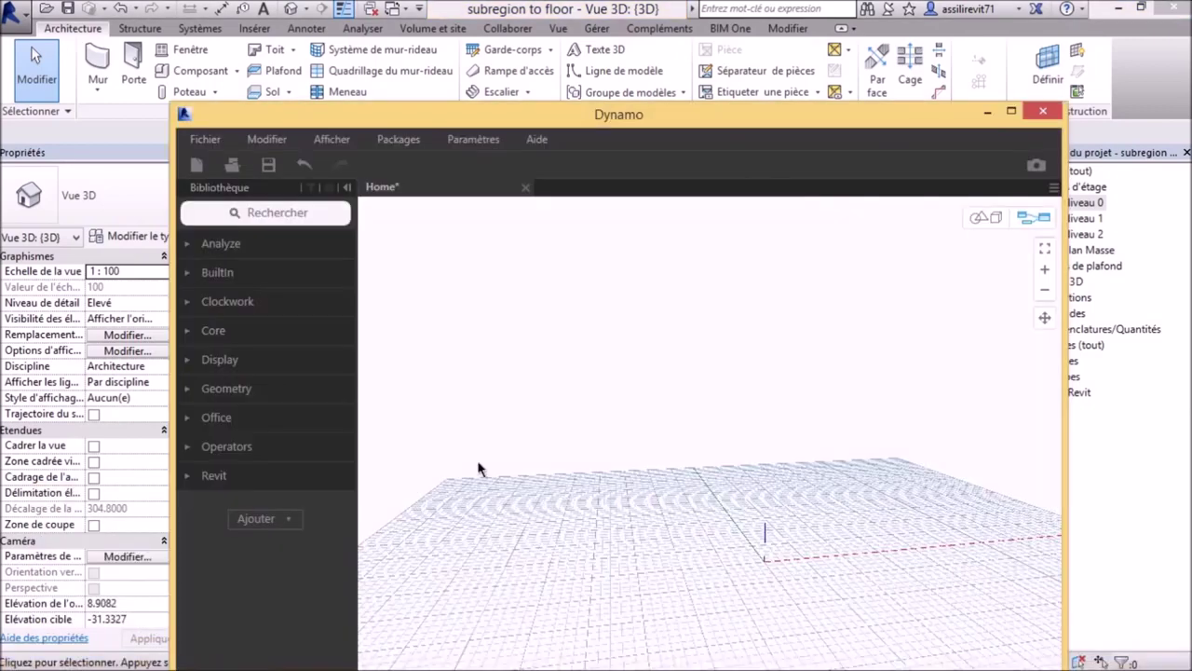
left_click(1013, 112)
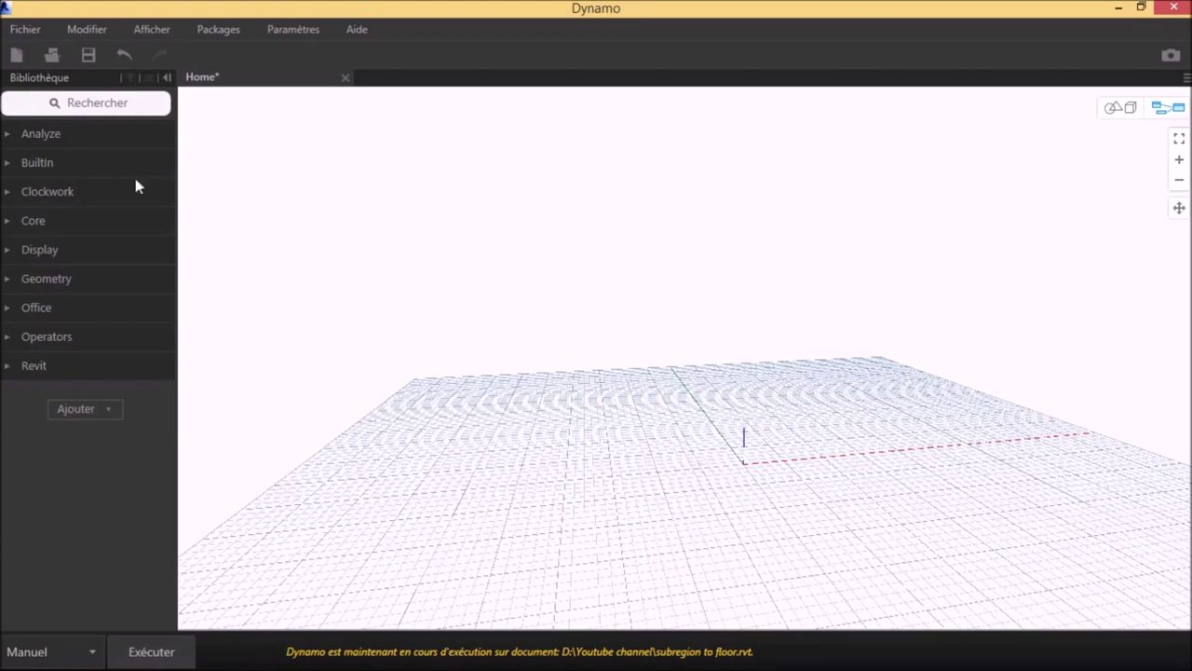
Step: Search the online packages for clockwork, examine the available versions of Clockwork for Dynamo 0.8.2, and close the package search
left_click(116, 104)
left_click(87, 408)
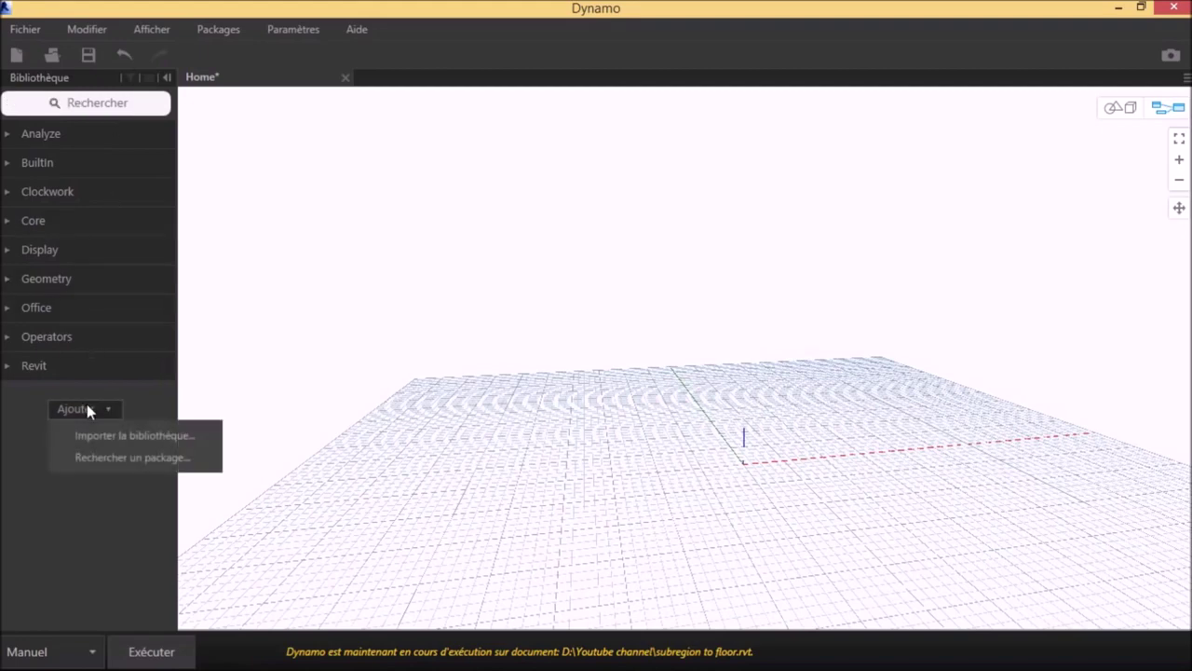
left_click(98, 457)
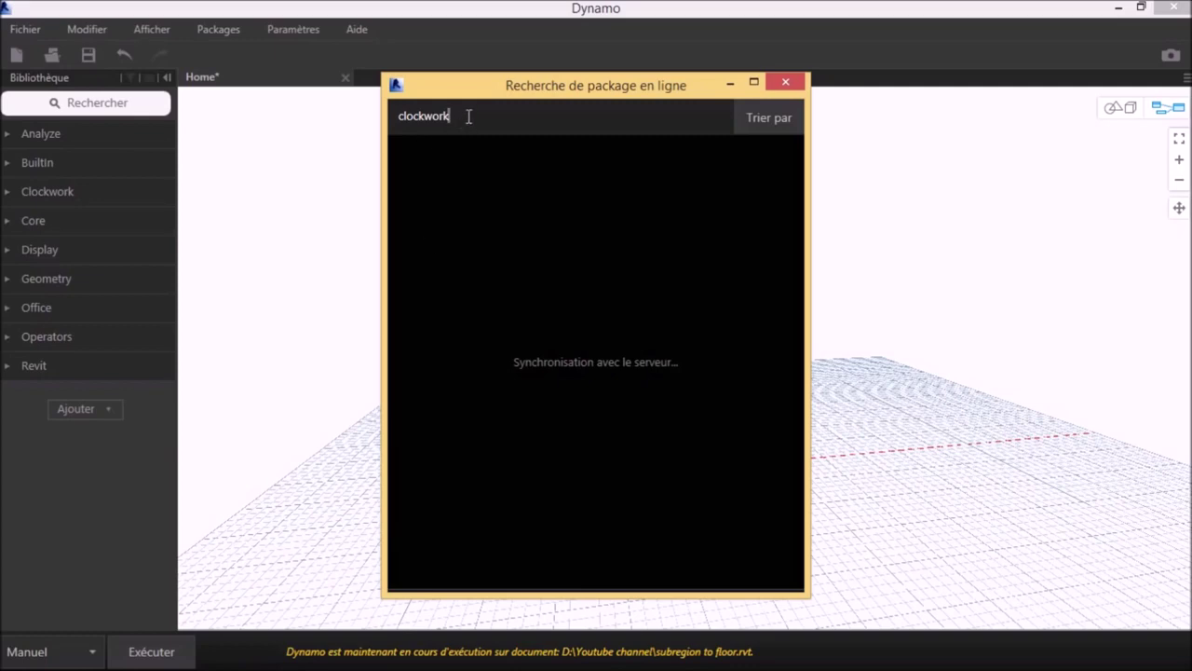
double_click(401, 116)
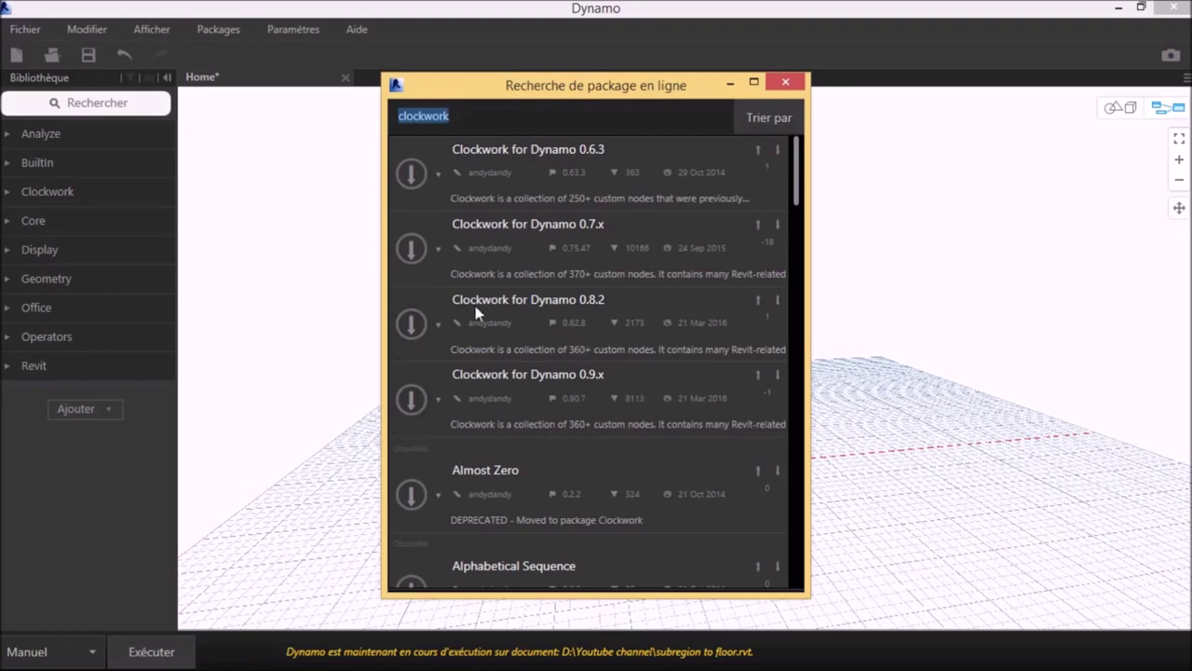
left_click(513, 312)
scroll(587, 468, "down", 2)
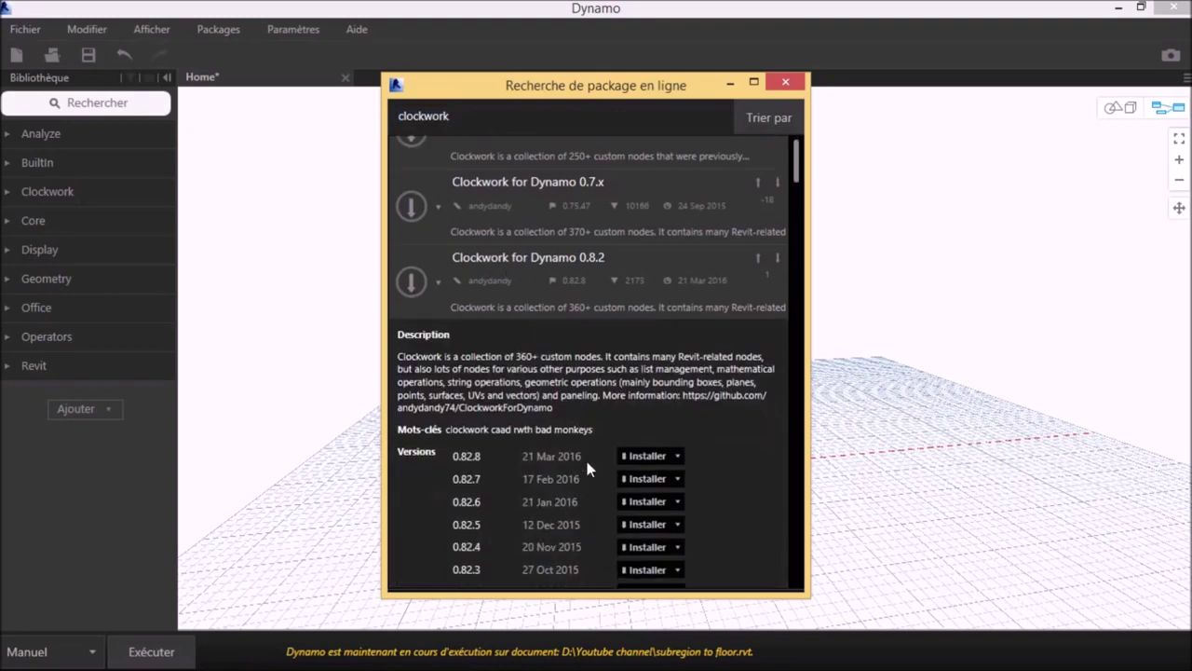
scroll(587, 468, "down", 2)
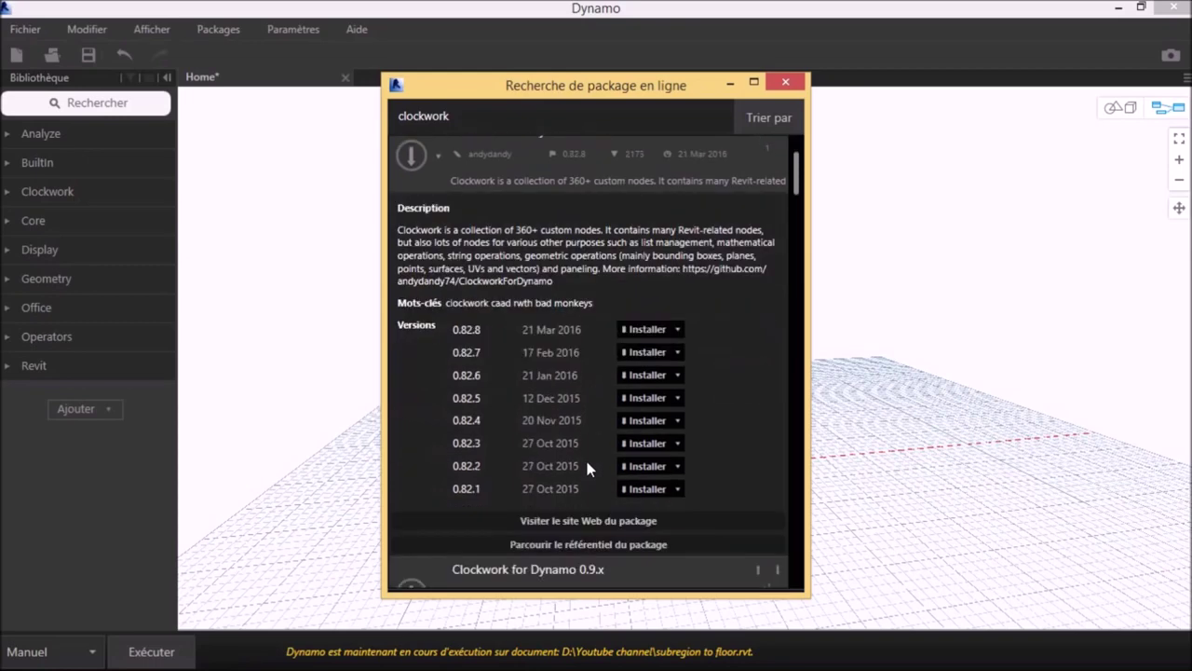
scroll(586, 461, "up", 4)
left_click(785, 82)
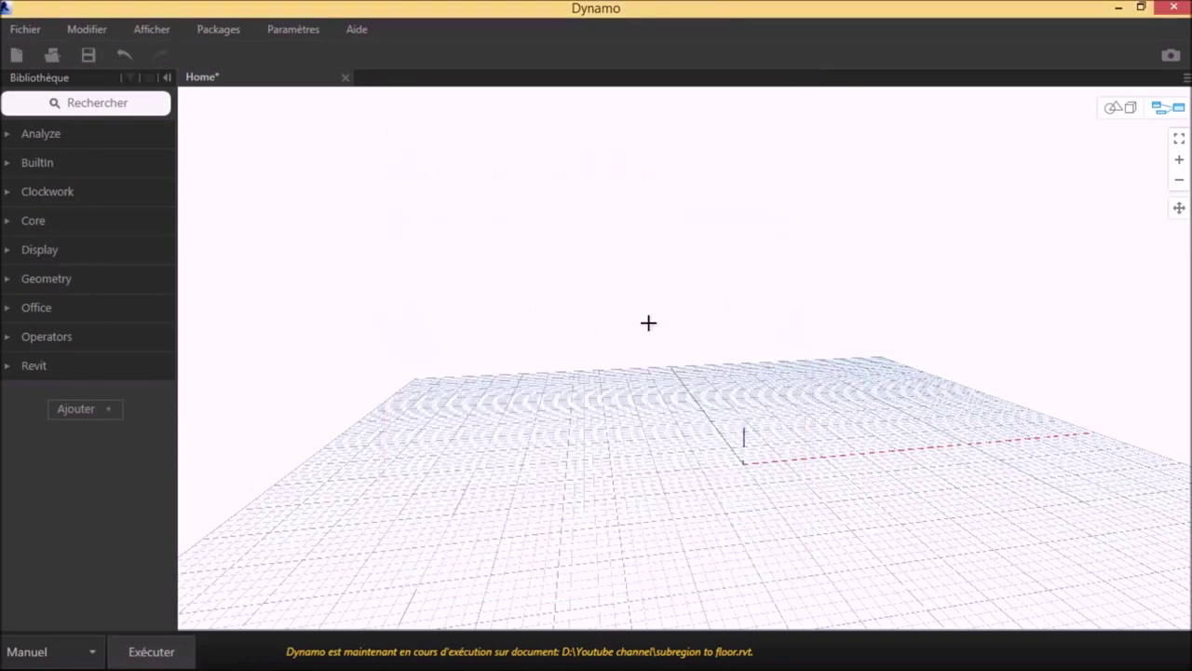
Step: Add a Floor.SlabShapeByPoints node to the Home workspace and position it in the graph
right_click(696, 316)
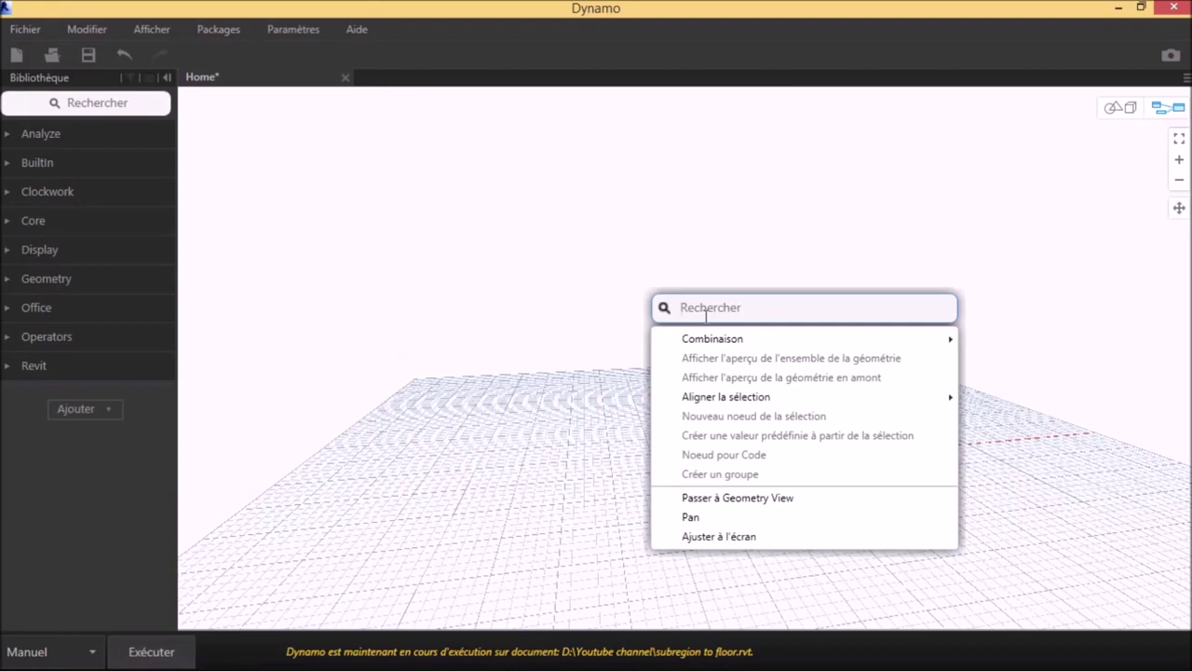
type("floo")
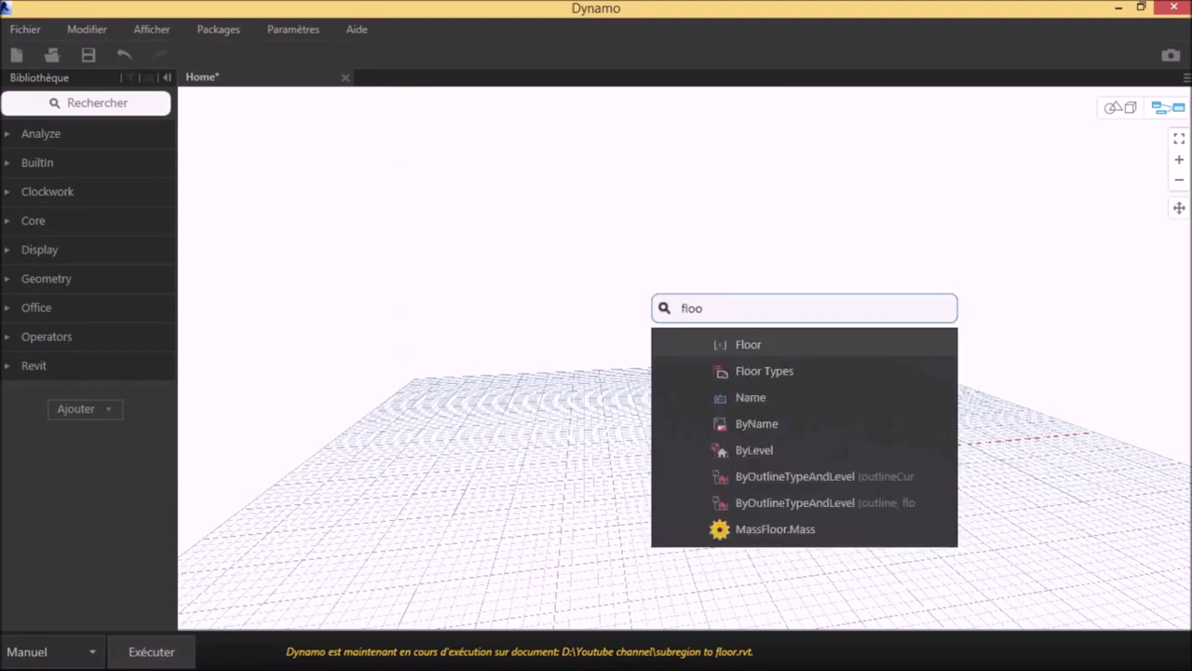
type("r slab")
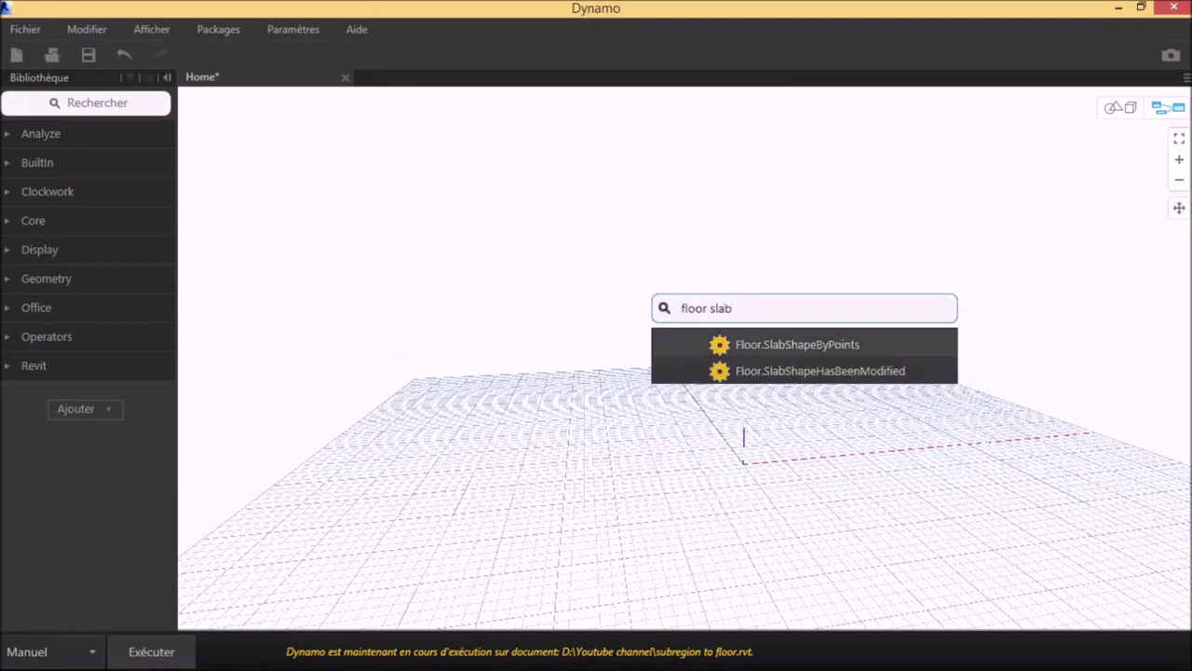
left_click(797, 346)
left_click_drag(821, 354, 806, 275)
scroll(631, 300, "up", 5)
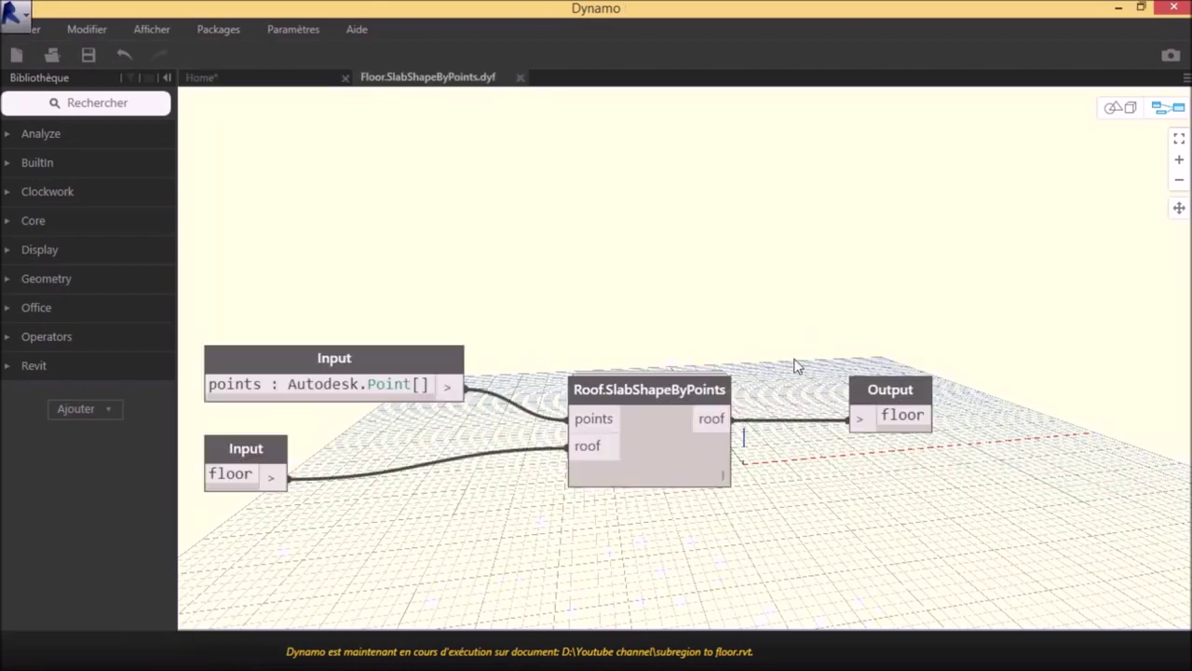
Step: Examine the Floor.SlabShapeByPoints definition and open its nested Roof.SlabShapeByPoints custom node to inspect the node chain
middle_click_drag(507, 497, 524, 414)
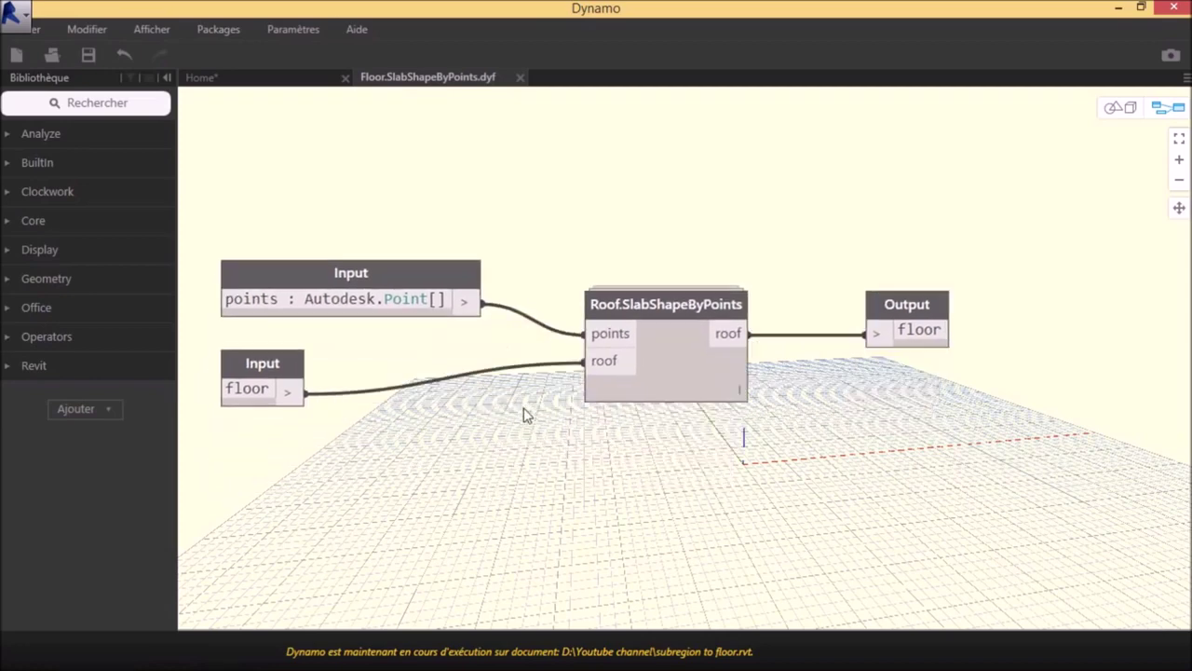
double_click(702, 385)
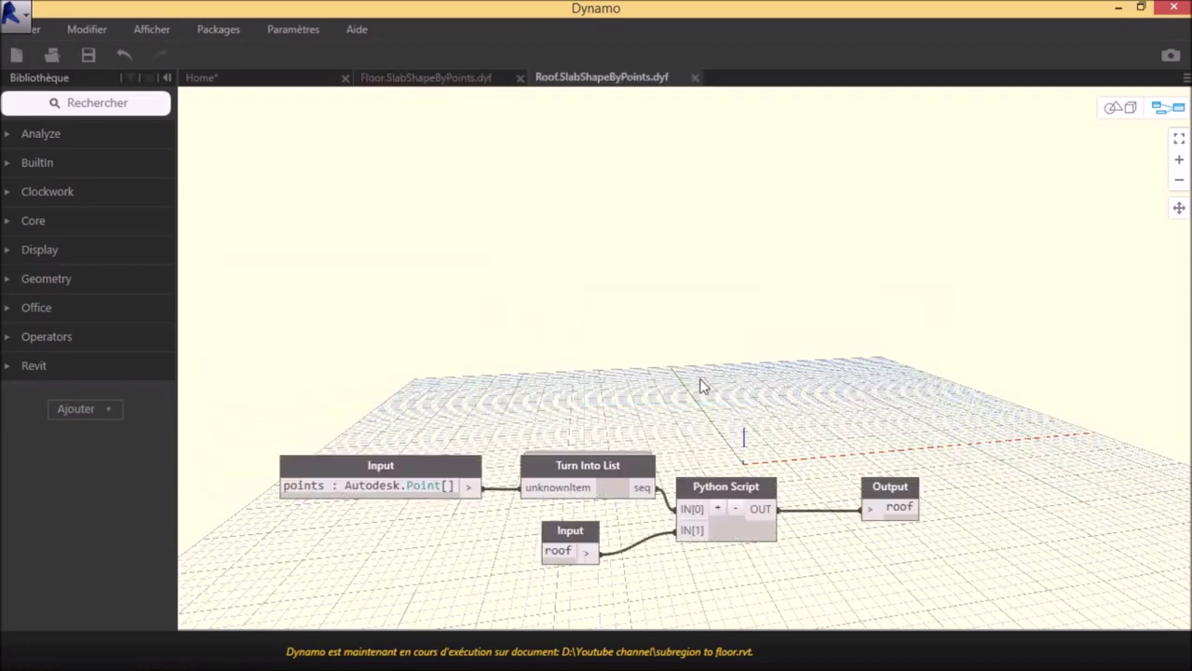
scroll(605, 371, "up", 3)
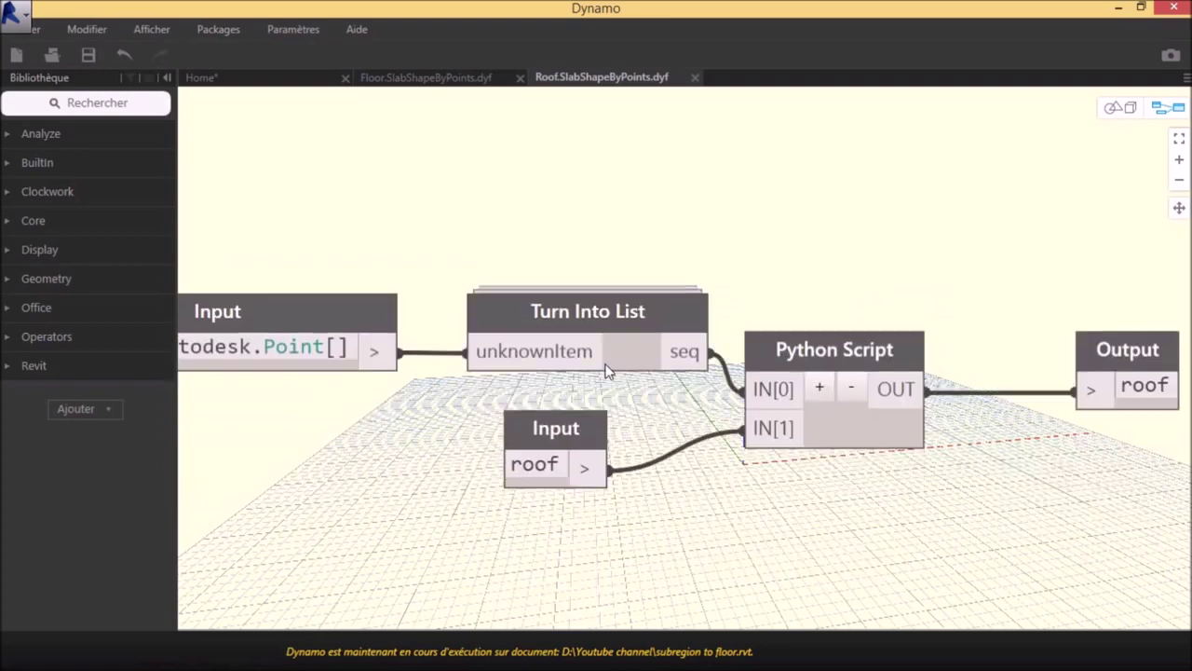
middle_click_drag(605, 363, 610, 345)
middle_click_drag(955, 437, 941, 447)
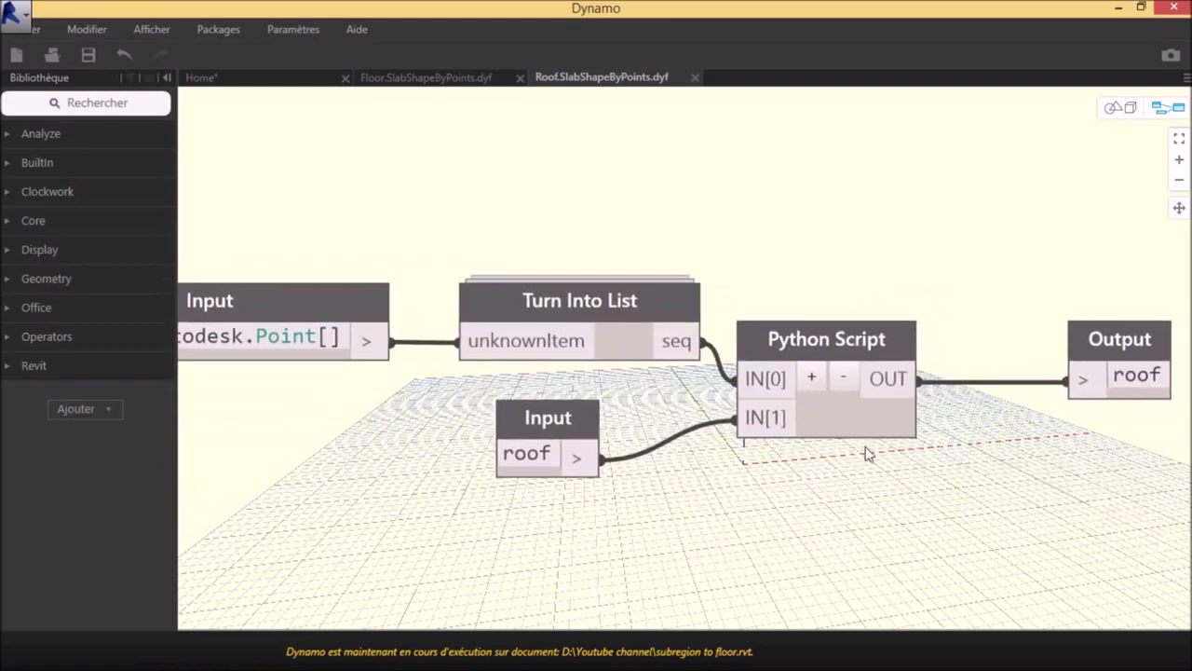
Step: Examine the DrawPoint call in the Python Script node's code, then close the script and the custom node definitions
double_click(853, 417)
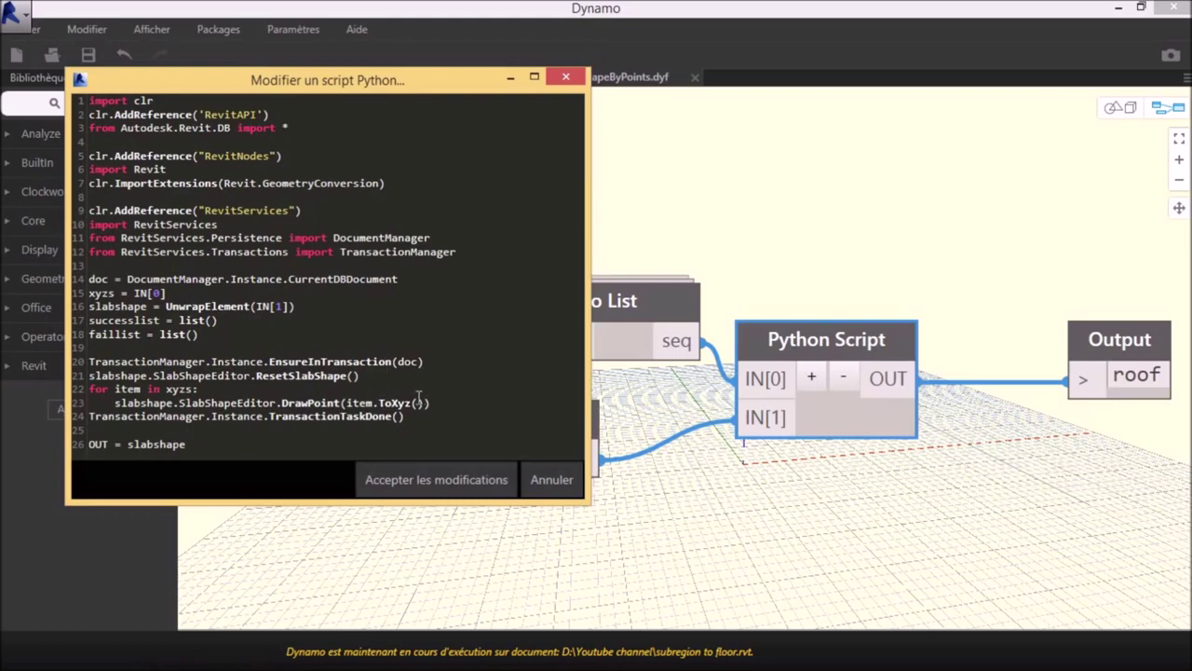
left_click_drag(418, 401, 289, 401)
left_click(282, 403, "shift")
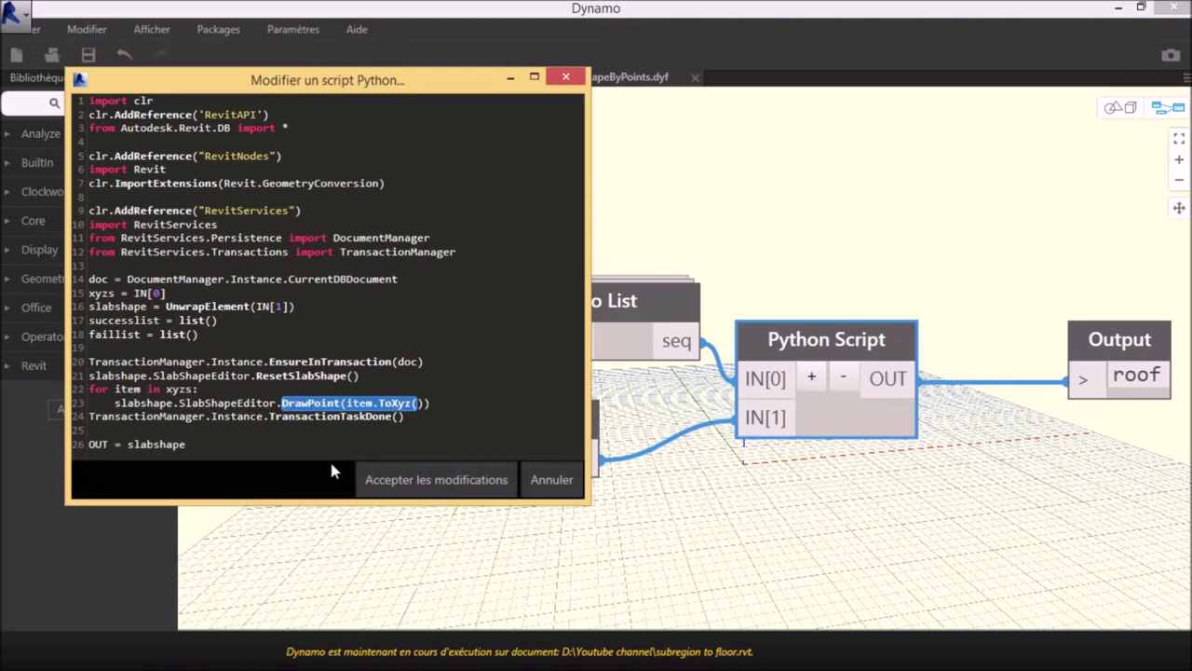
left_click(361, 406)
left_click(570, 81)
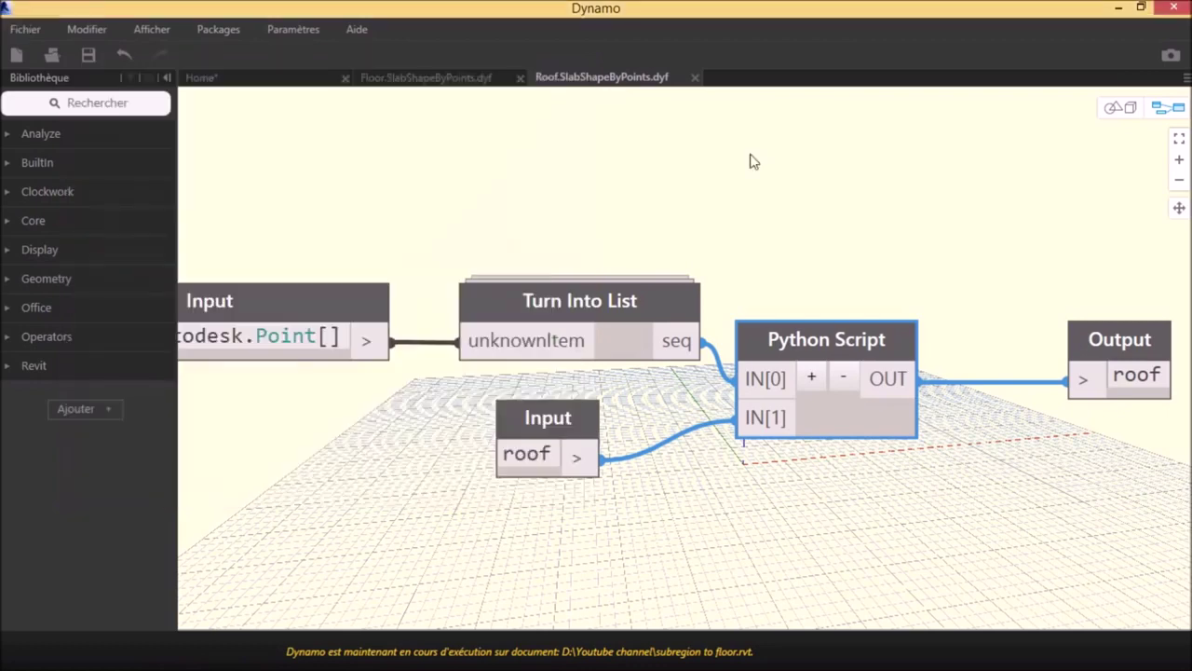
left_click(862, 192)
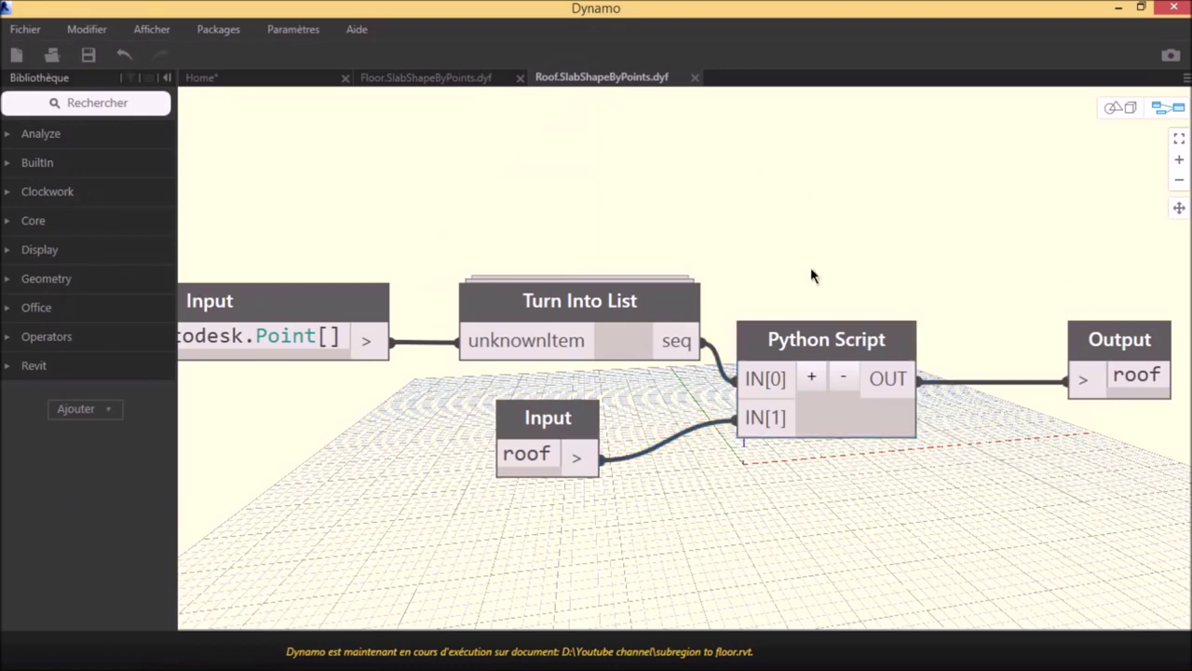
left_click(697, 81)
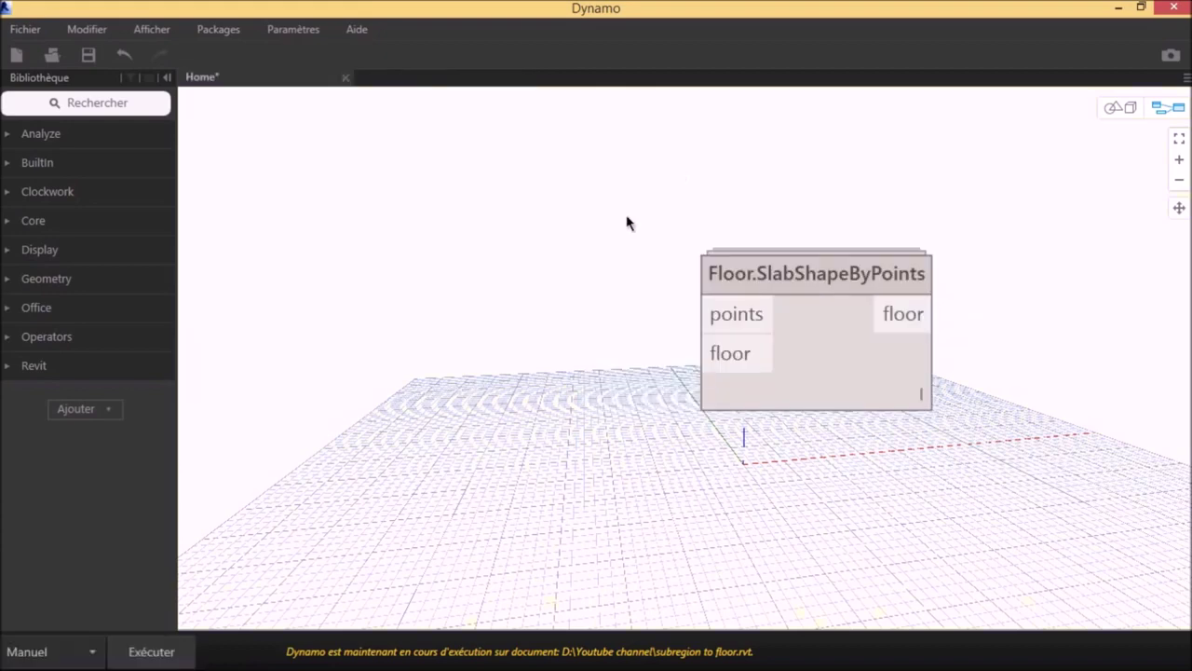
Step: Add a Select Model Element node and place it to the upper left of the Floor.SlabShapeByPoints node
right_click(491, 258)
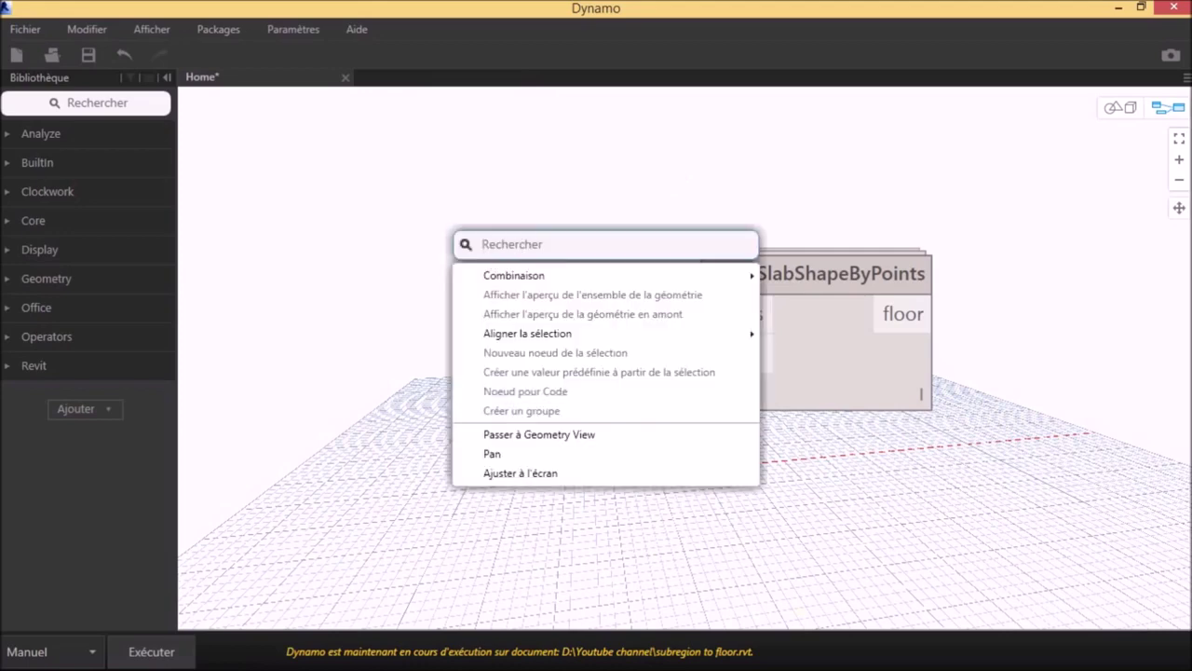
type("se")
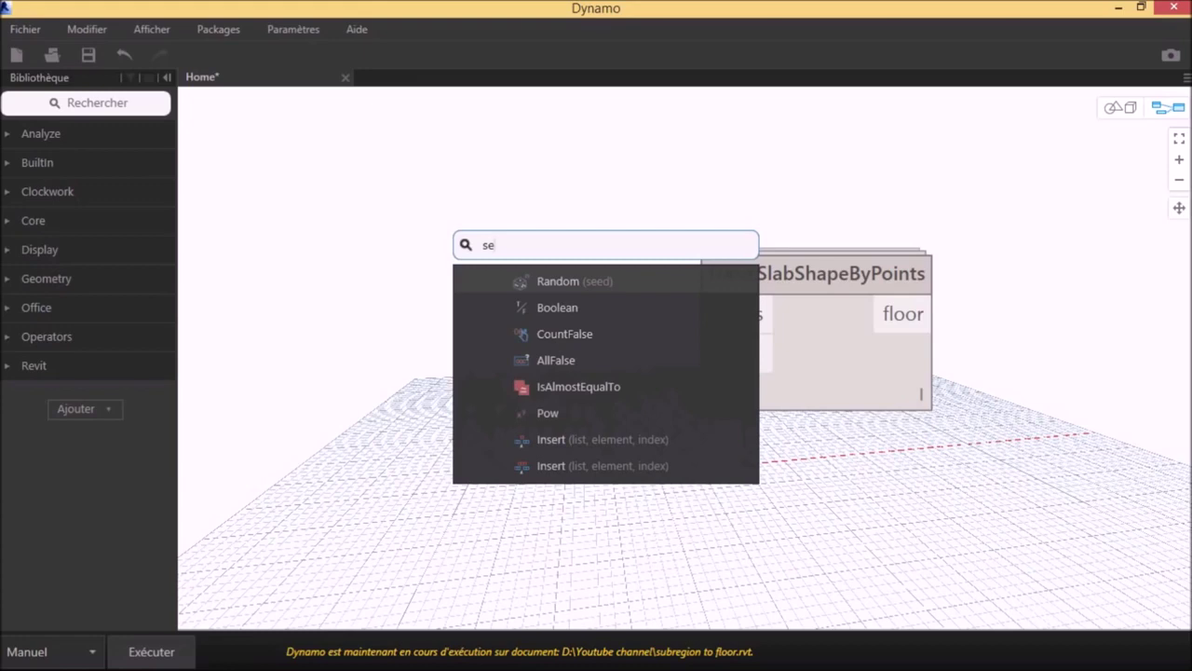
type("lect model element")
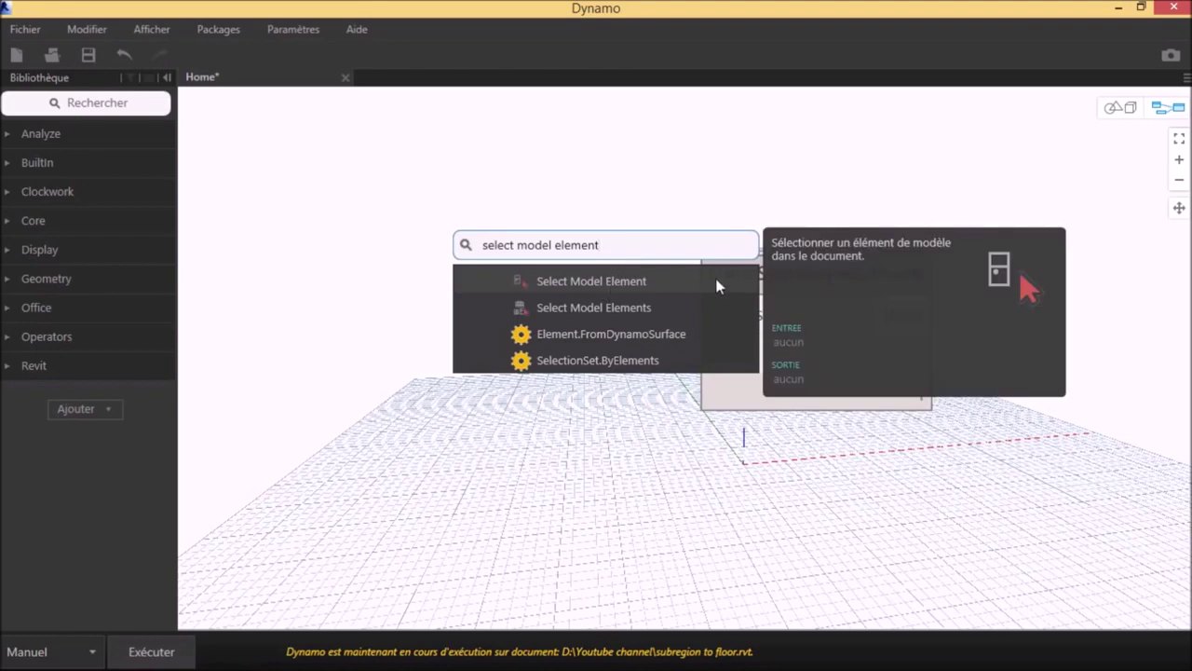
left_click(675, 280)
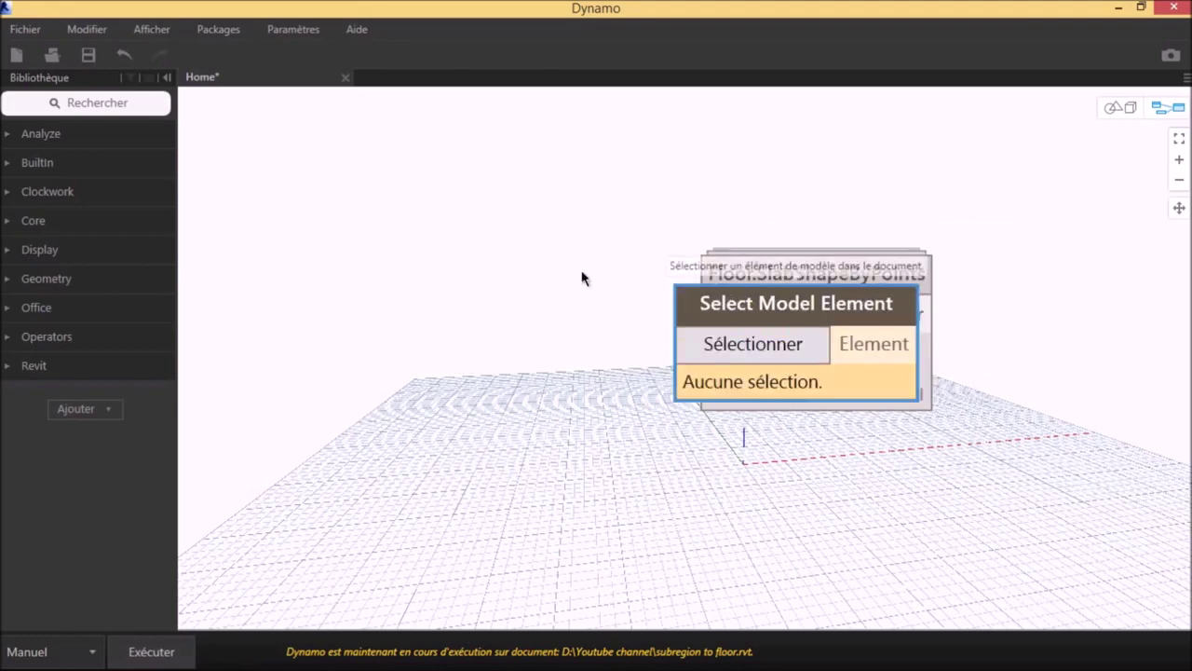
left_click_drag(747, 302, 293, 145)
scroll(550, 319, "down", 2)
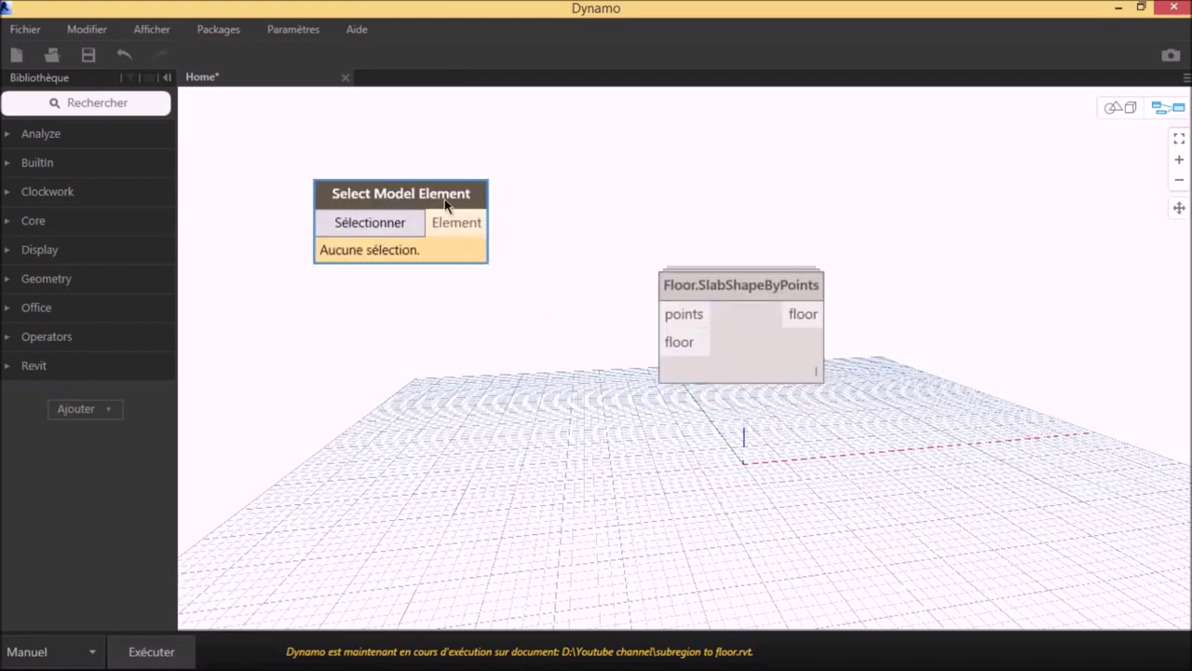
left_click_drag(444, 194, 363, 187)
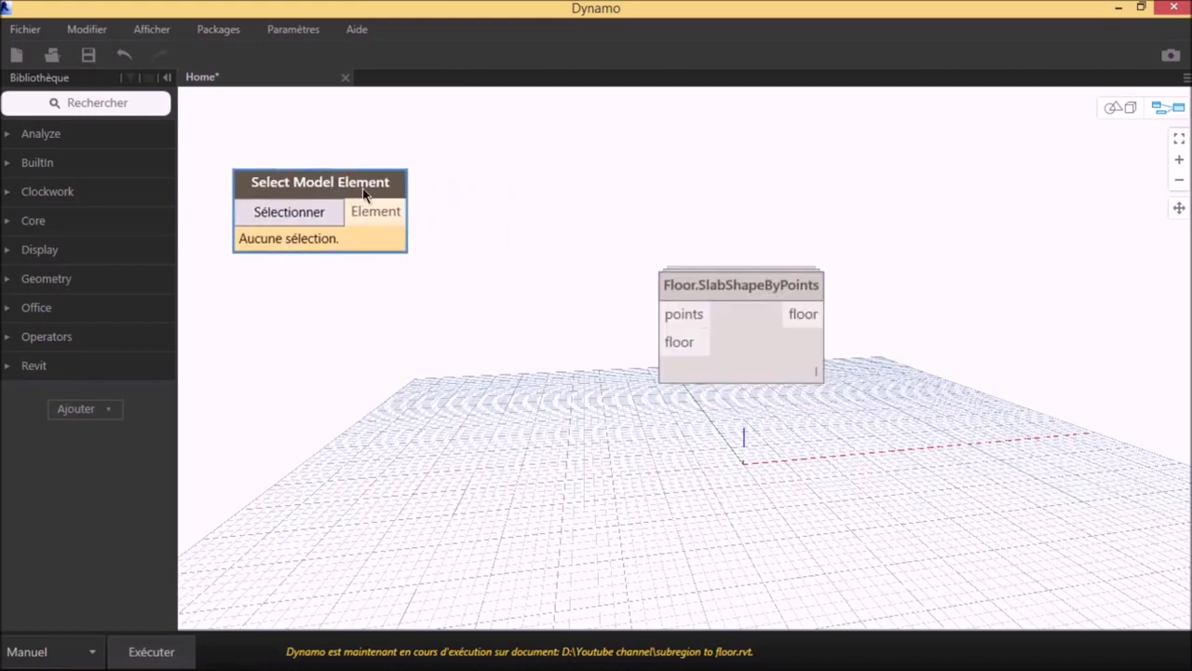
Step: Duplicate the Select Model Element node and place the copy below the original
key("ctrl+c")
key("ctrl+v")
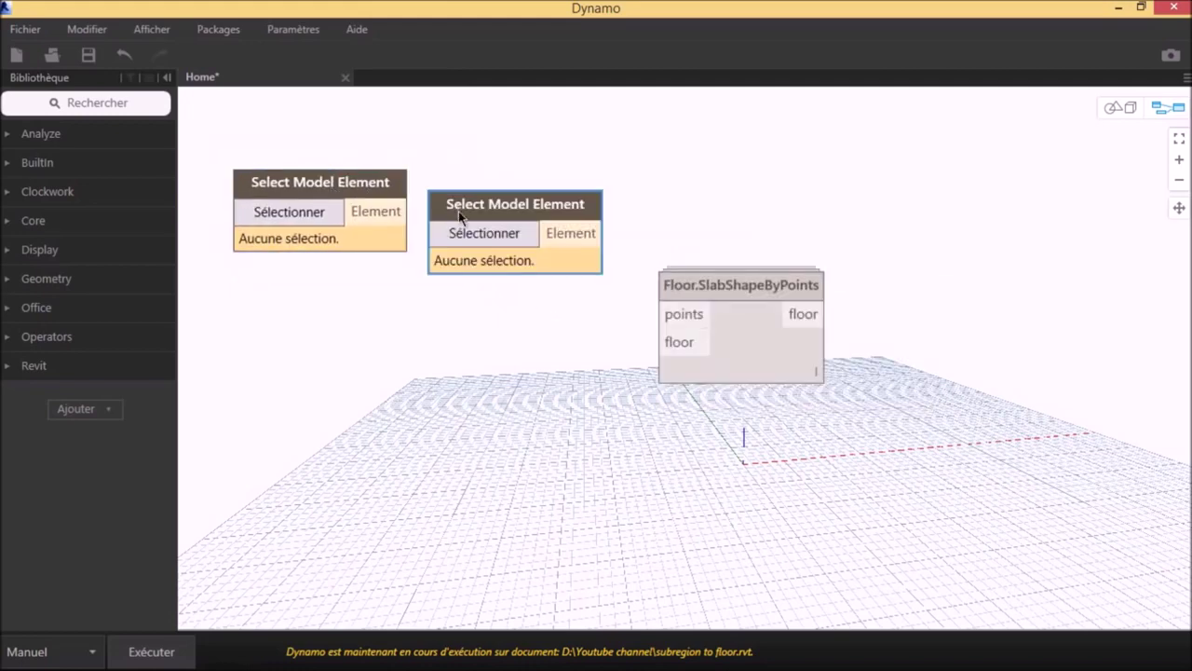
left_click_drag(453, 216, 244, 480)
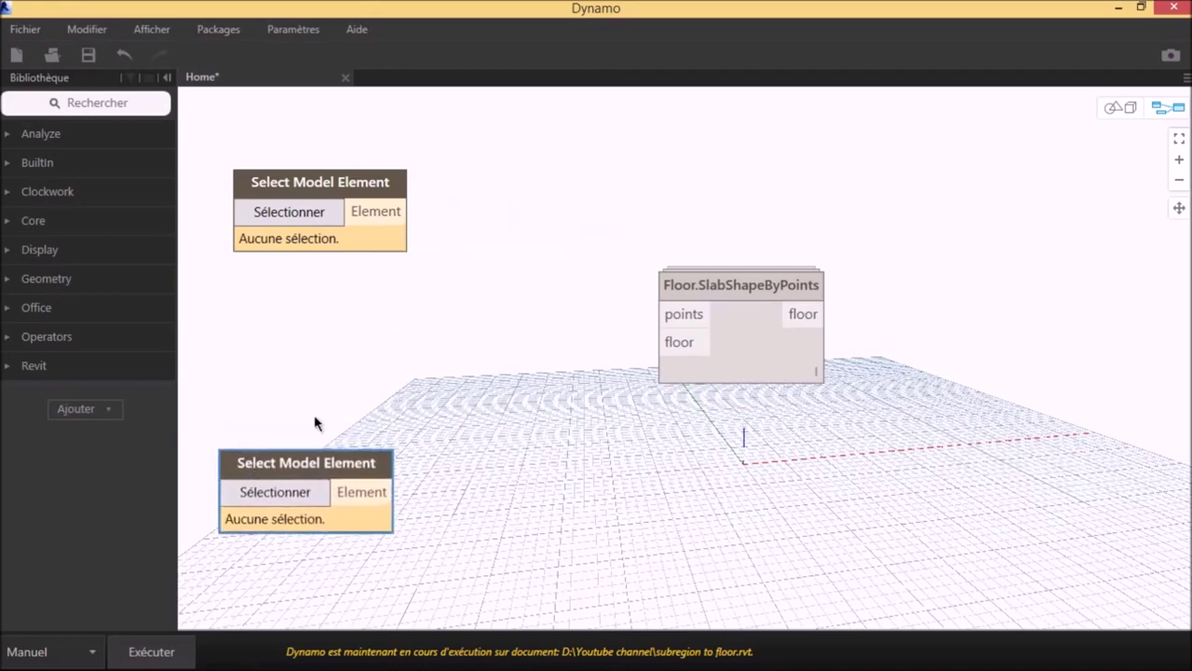
Step: Search the nodes for topography points and add a Topography.Points node to the graph
right_click(454, 311)
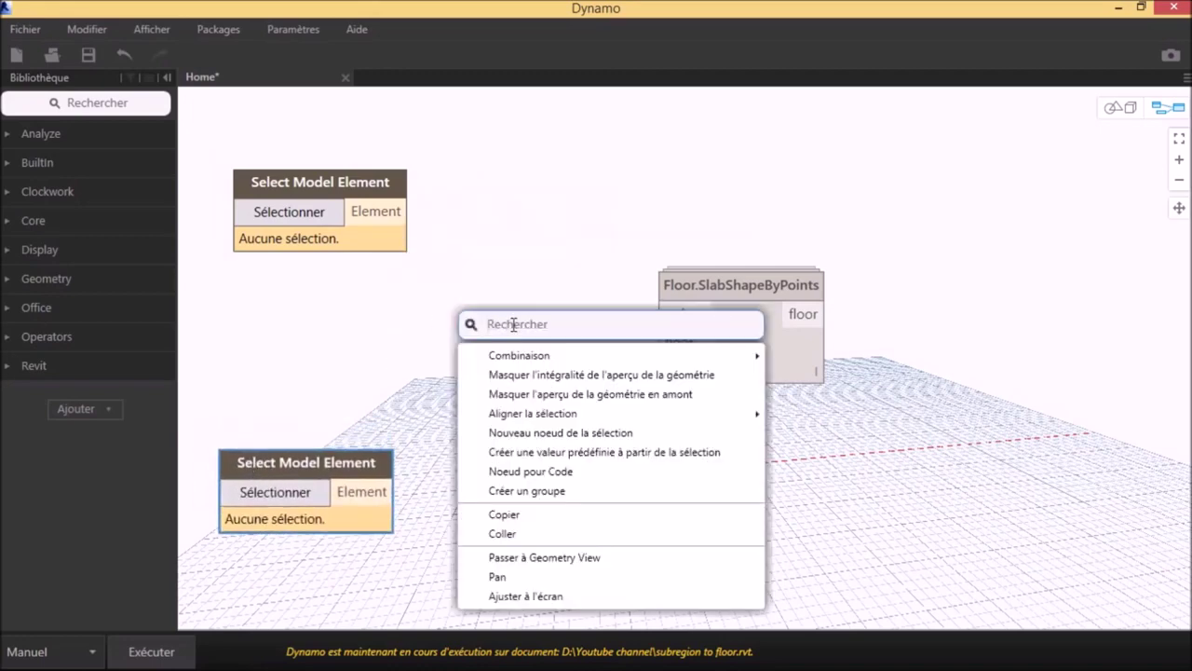
type("t")
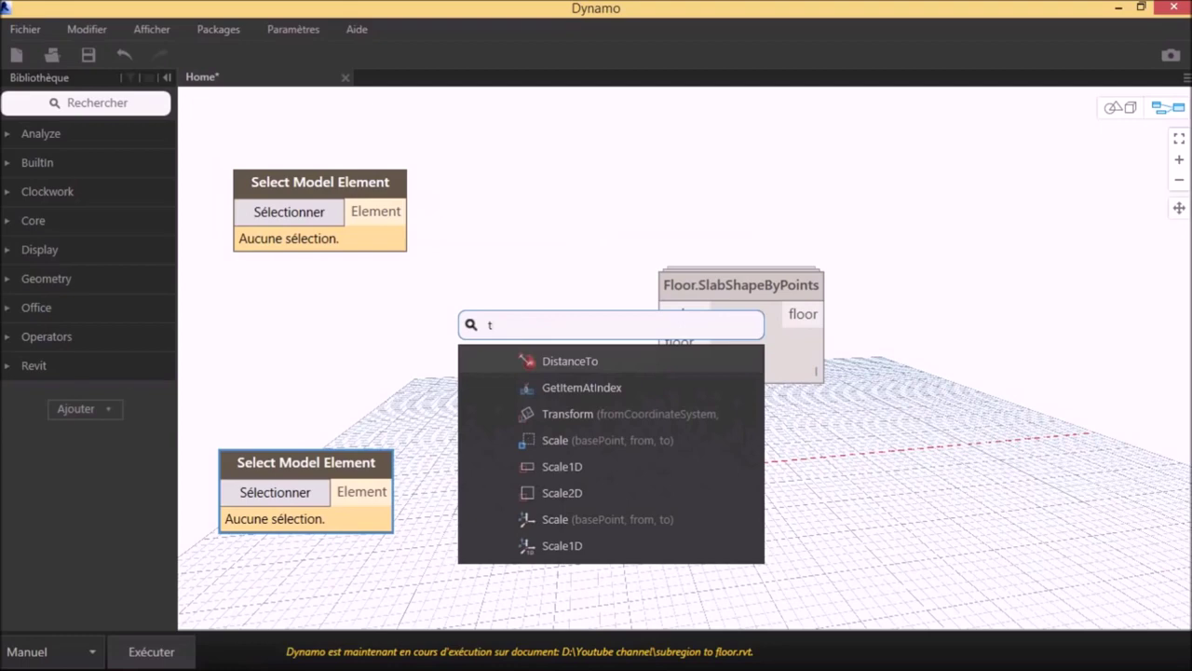
type("opog")
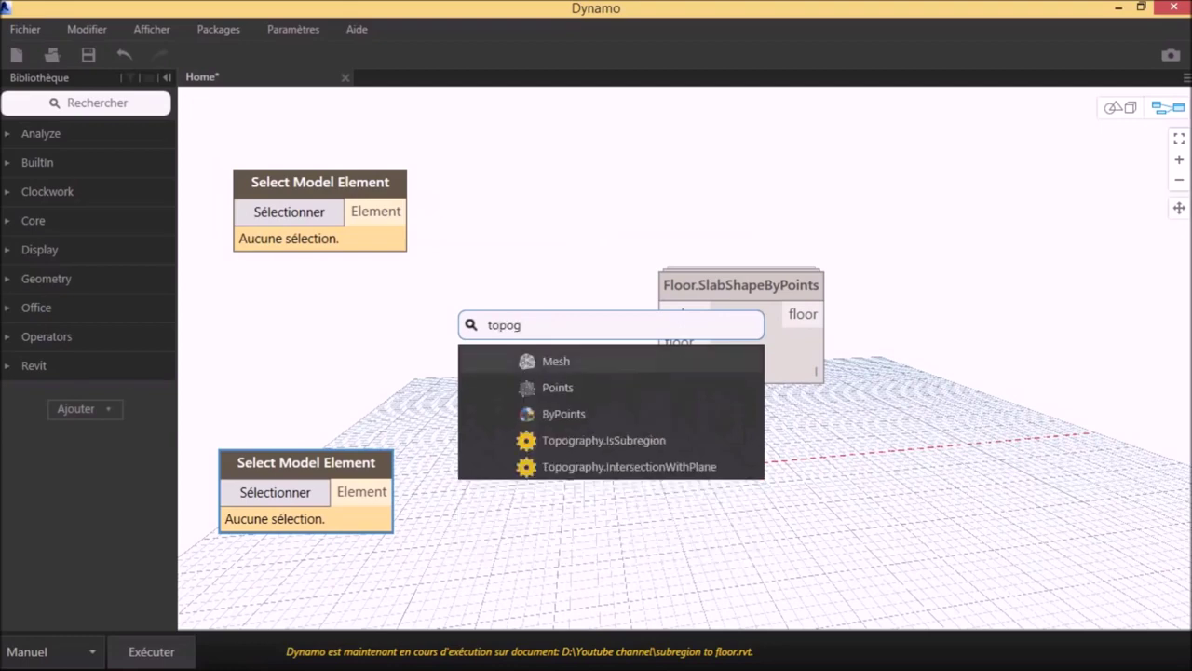
type("rap")
type("hy points")
left_click(538, 362)
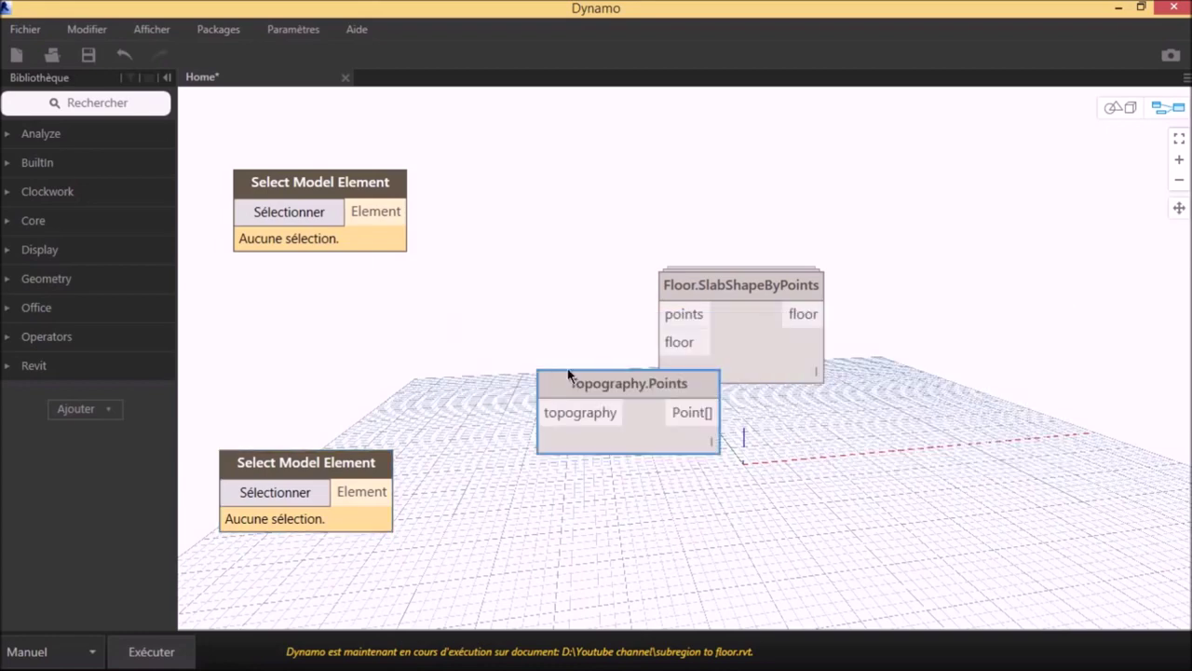
Step: Place Topography.Points before Floor.SlabShapeByPoints, then wire its Point[] output to points and the lower Select Model Element to floor
left_click_drag(551, 397, 442, 244)
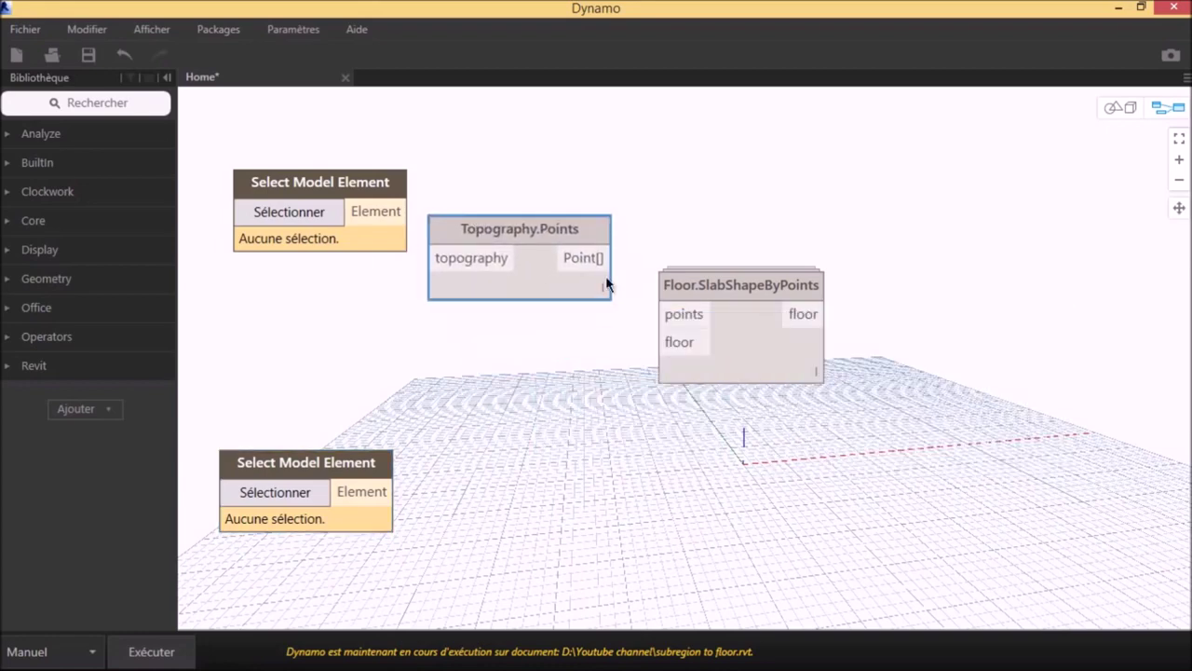
left_click_drag(613, 258, 681, 317)
left_click_drag(391, 492, 679, 342)
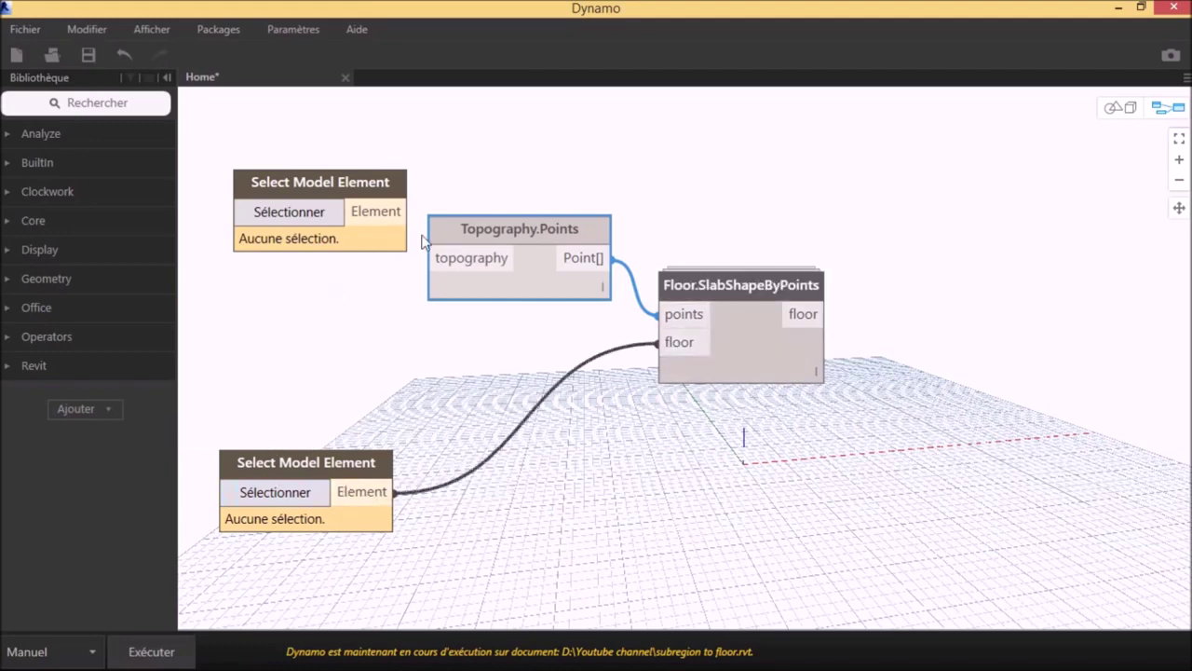
left_click_drag(360, 180, 332, 175)
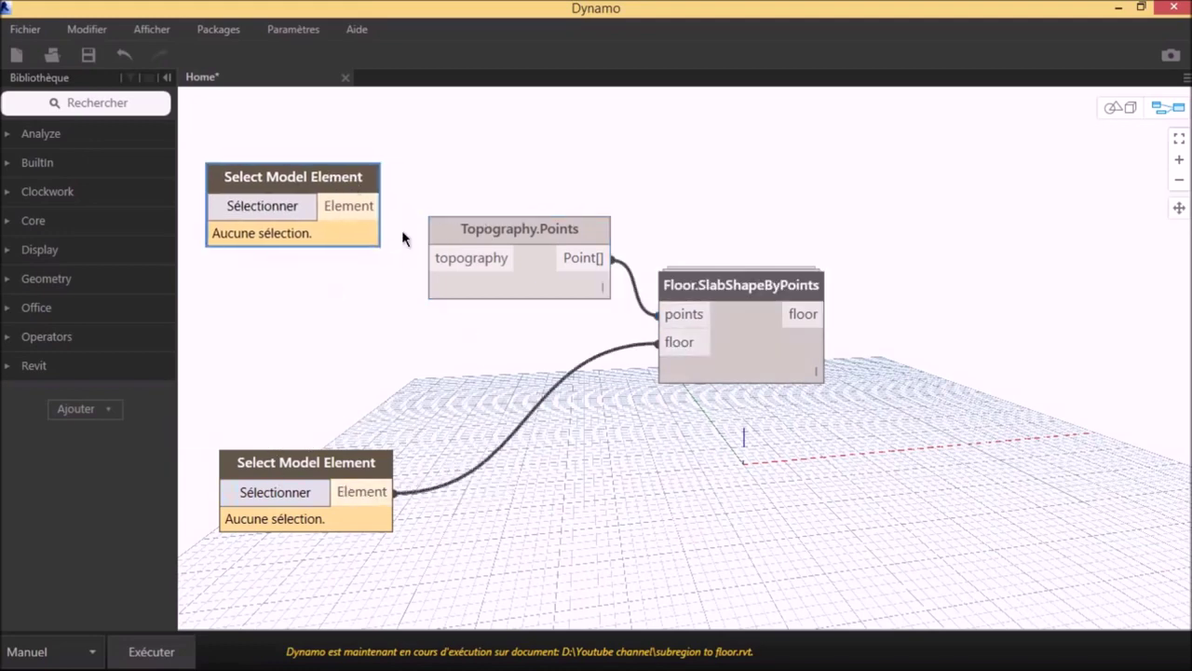
left_click(368, 297)
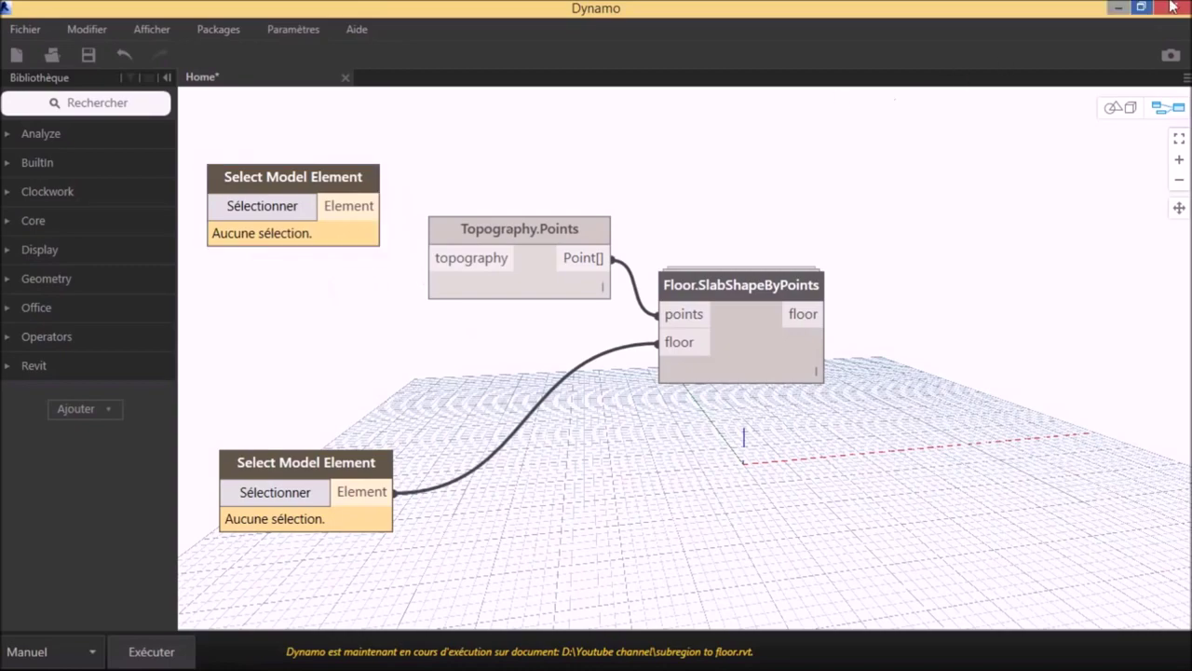
Step: Shrink the Dynamo window to uncover the Revit 3D view and assign the topography surface to the upper Select Model Element node
left_click(1143, 10)
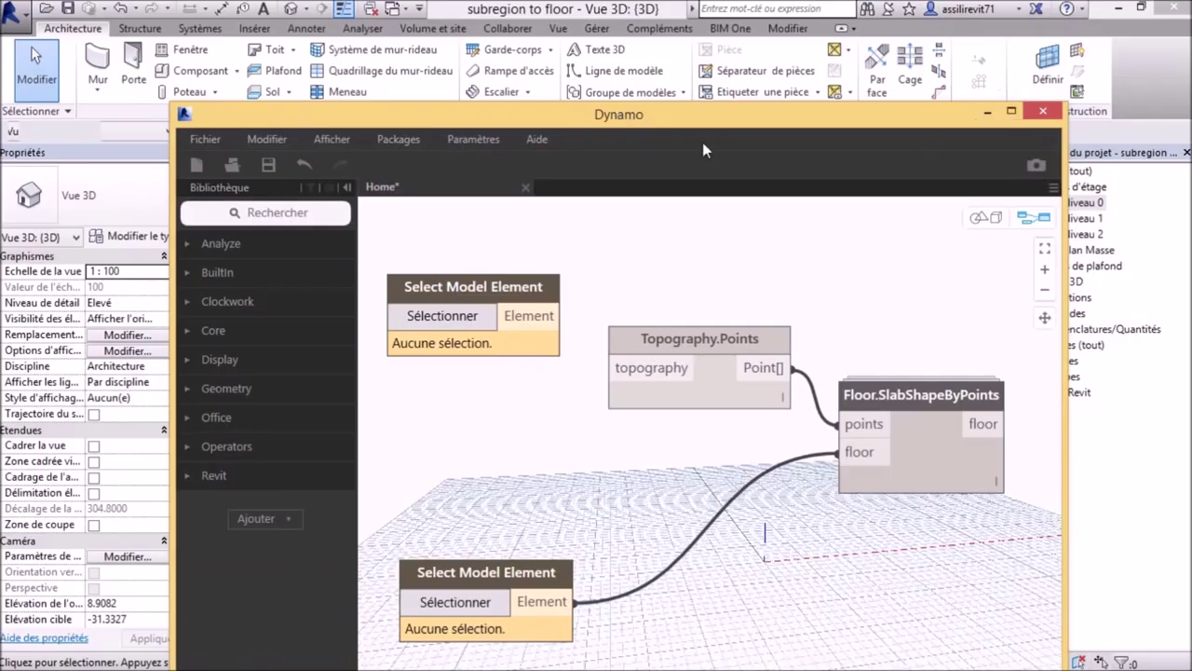
left_click_drag(705, 144, 991, 205)
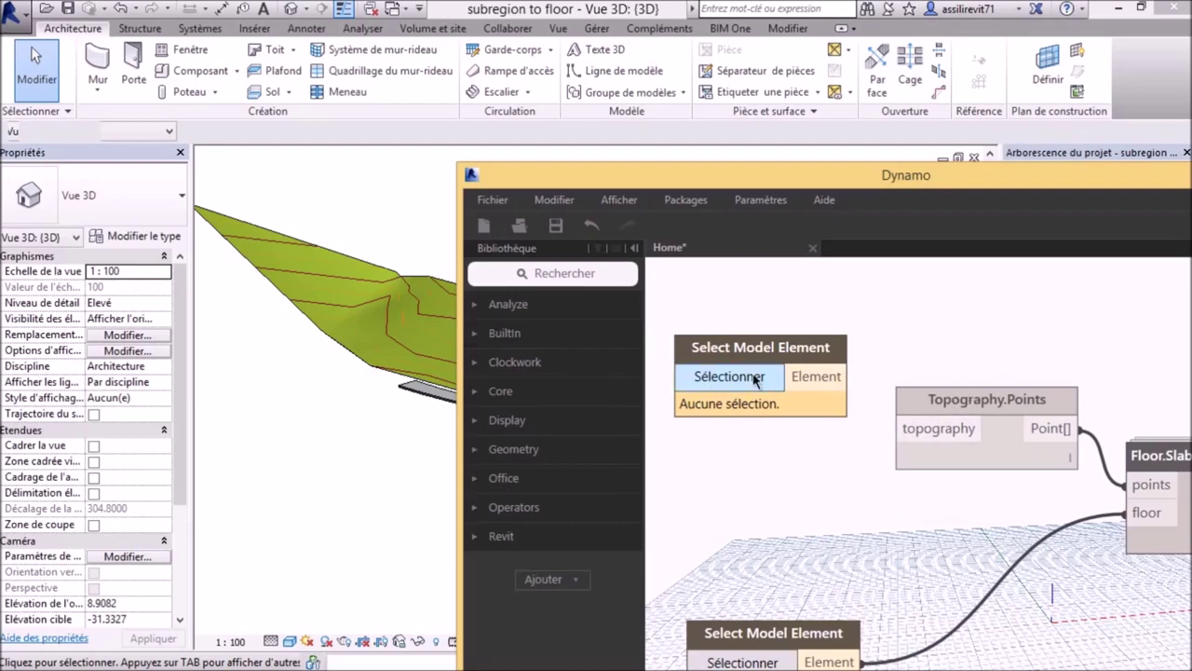
left_click(755, 375)
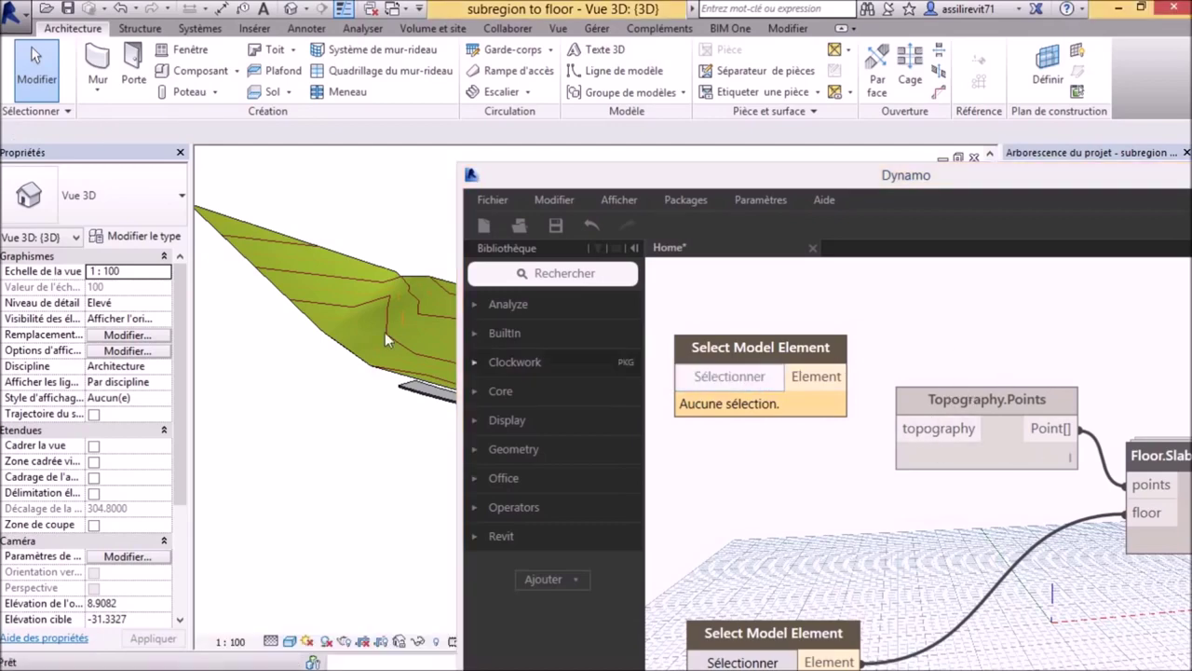
left_click(324, 329)
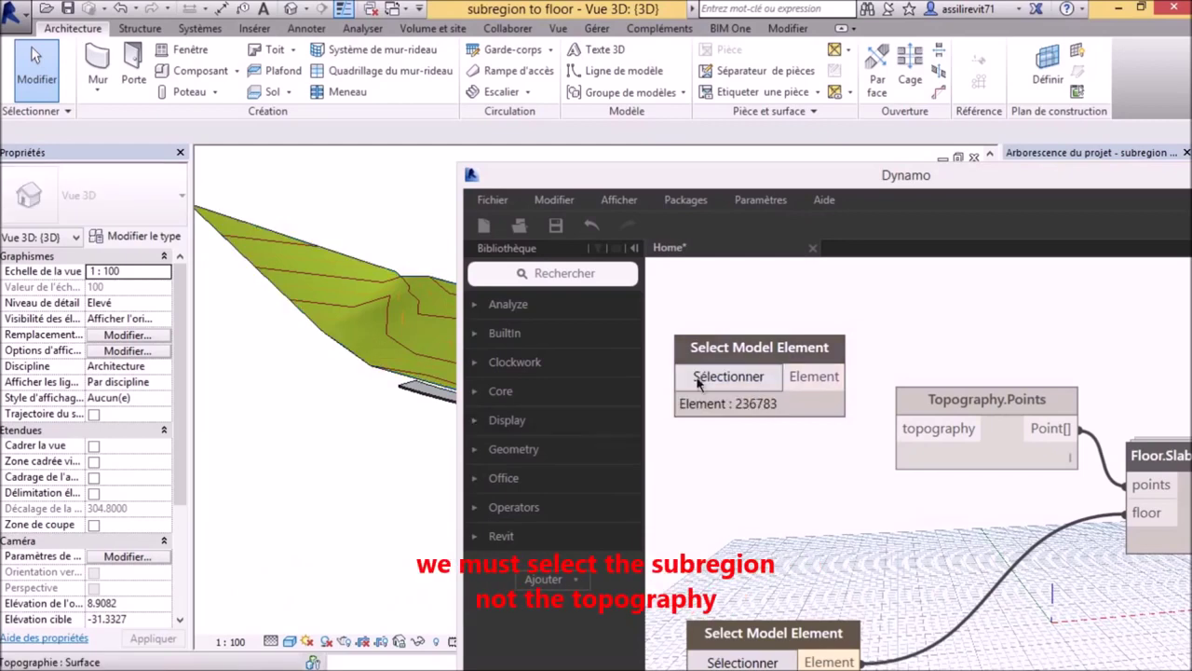
Step: Assign the concrete floor slab beneath the topography to the lower Select Model Element node
scroll(812, 485, "down", 1)
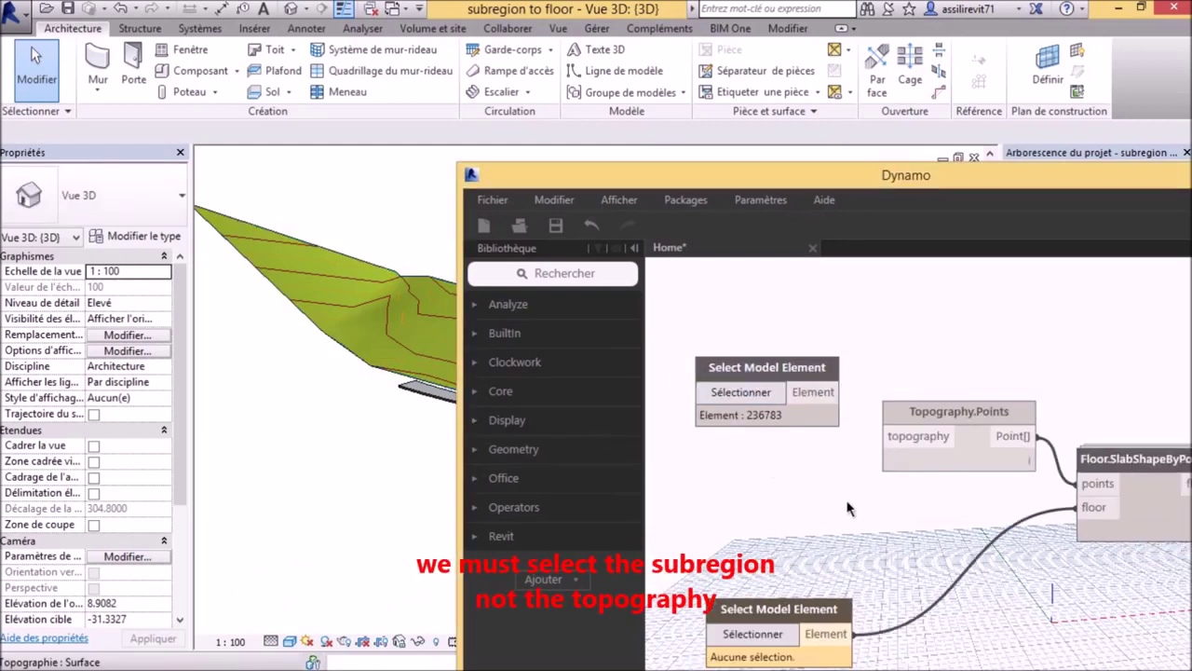
middle_click_drag(847, 508, 829, 443)
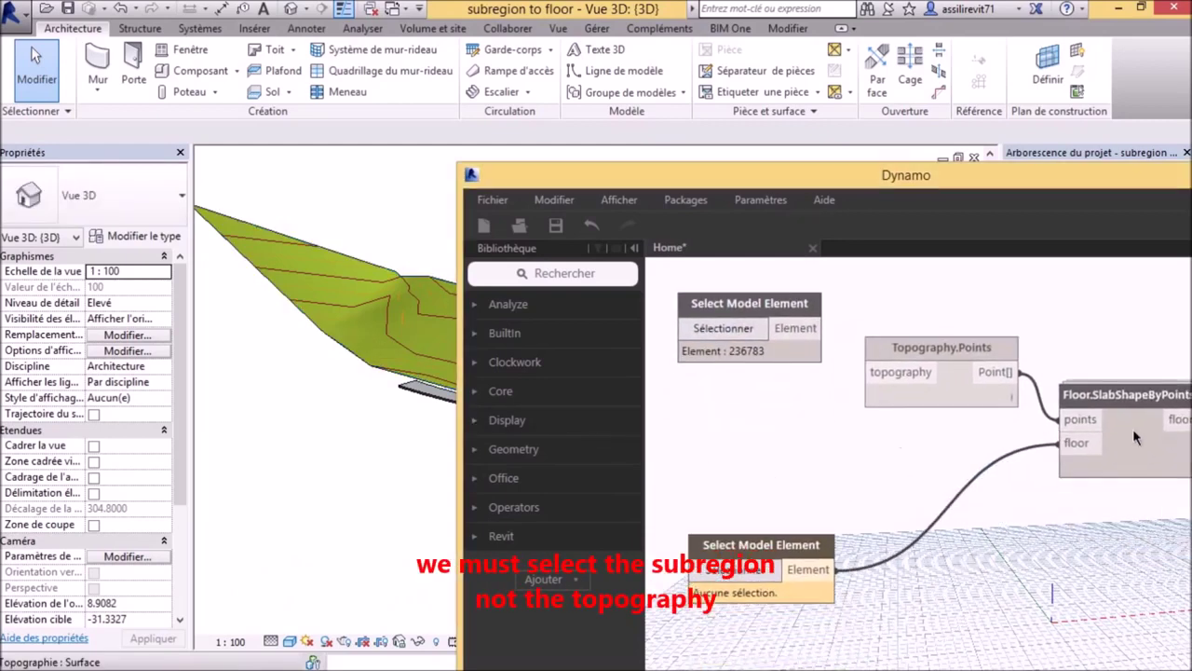
left_click(732, 570)
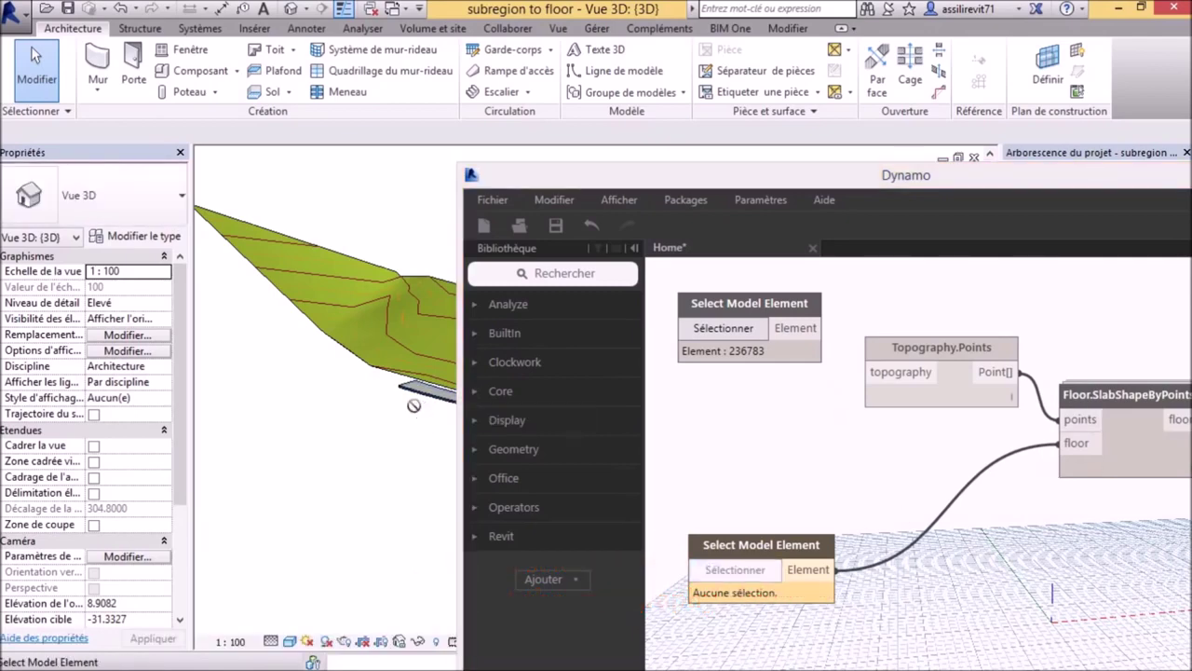
scroll(416, 421, "up", 5)
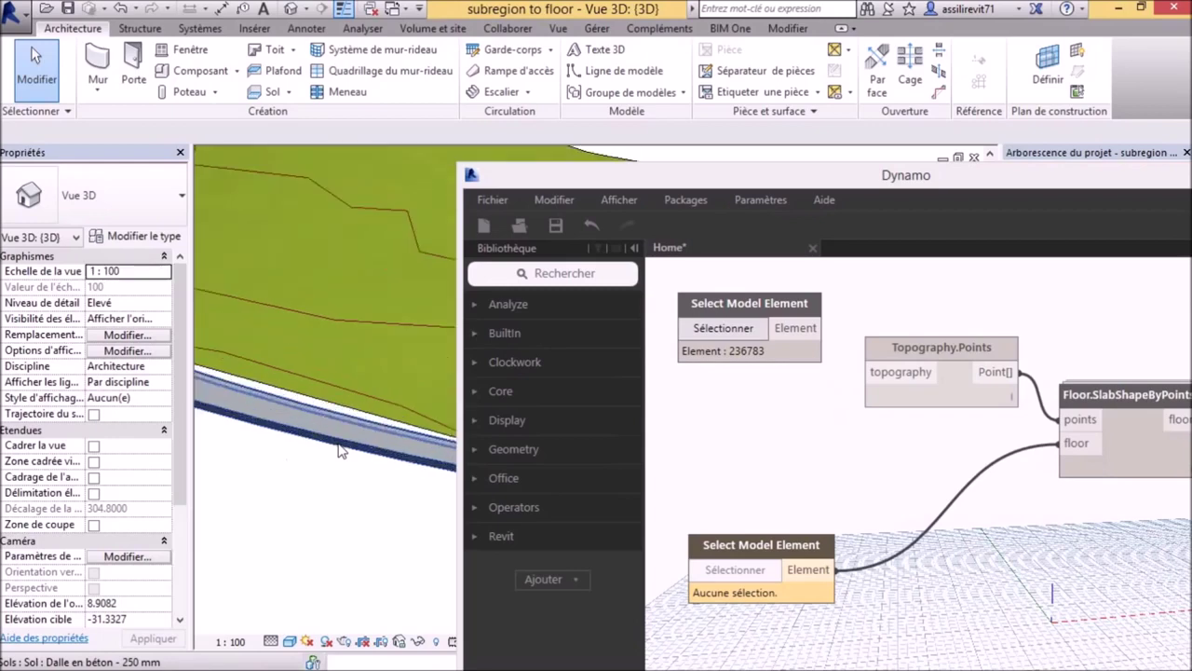
scroll(340, 450, "up", 1)
left_click(341, 441)
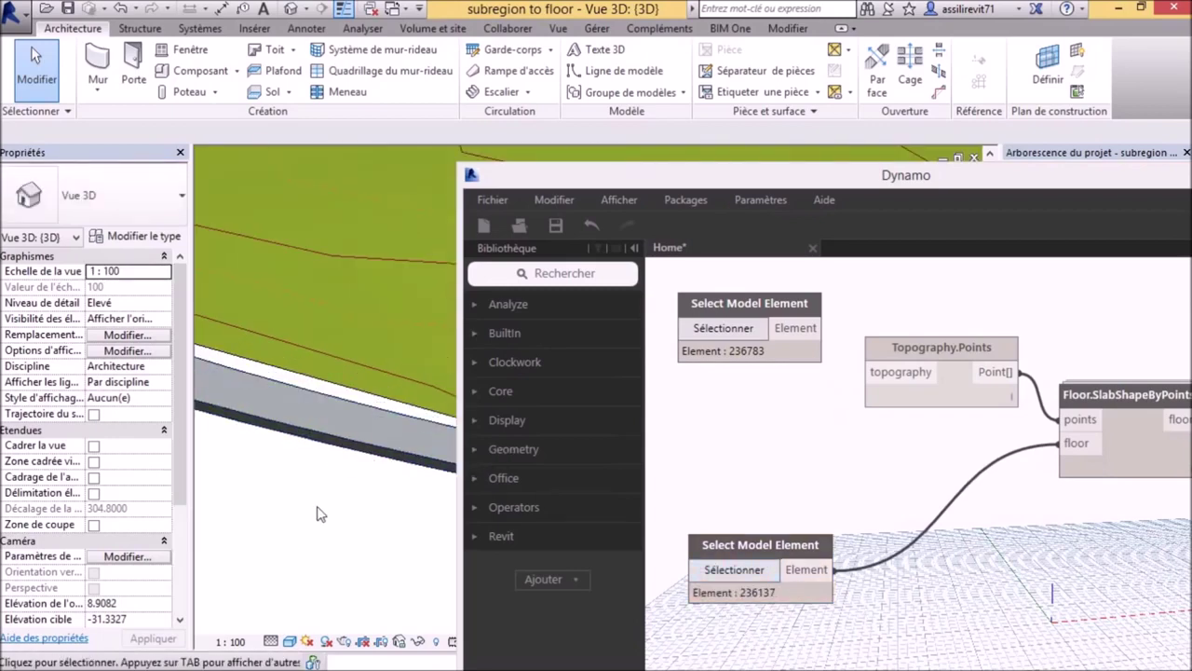
Step: Minimize Dynamo to return to Revit and open the Niveau 0 floor plan
scroll(317, 508, "down", 7)
middle_click_drag(375, 544, 305, 470)
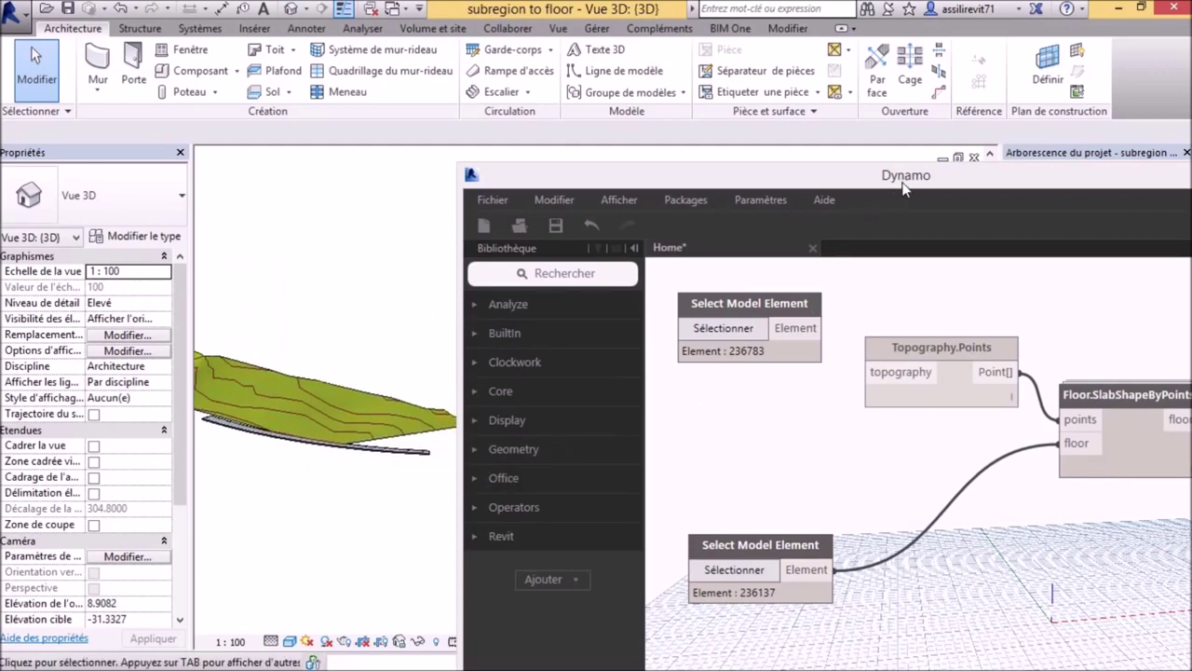
left_click_drag(903, 177, 679, 186)
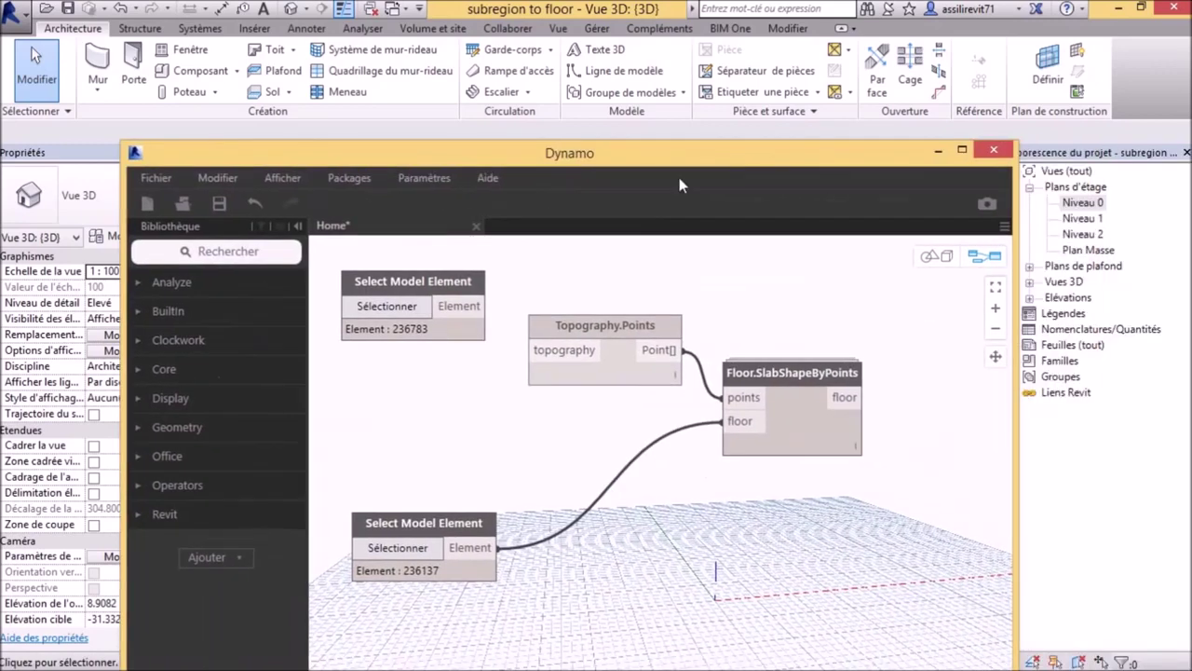
left_click(938, 152)
middle_click_drag(524, 375, 575, 447)
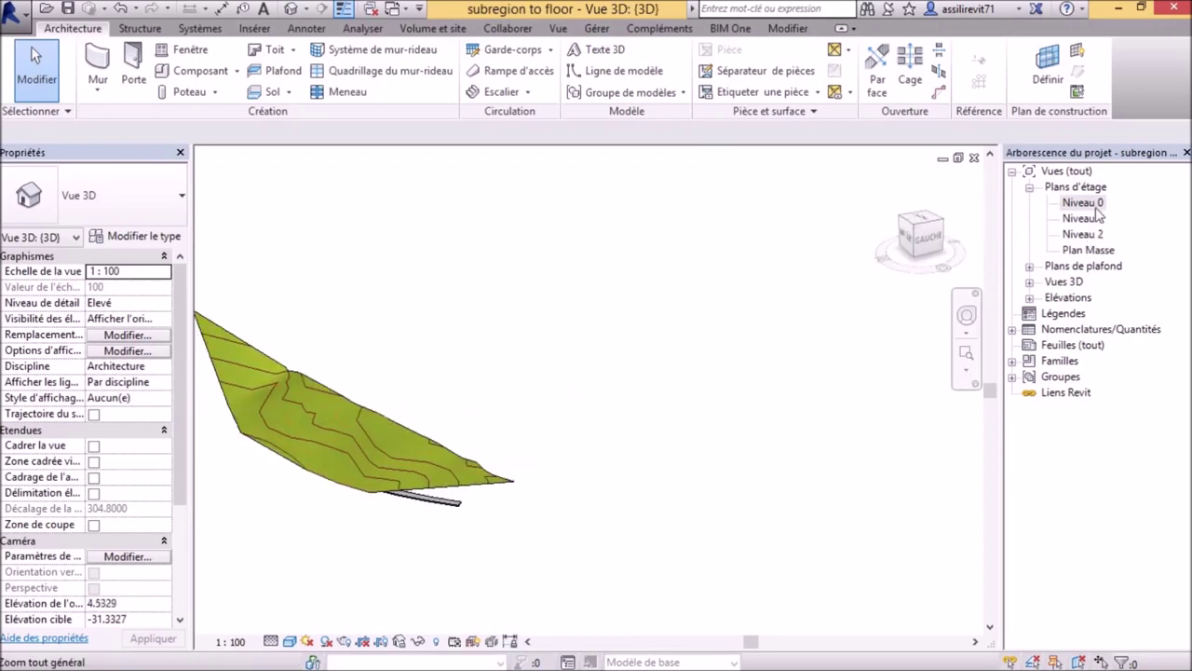
left_click(1093, 202)
double_click(1082, 202)
scroll(567, 345, "up", 5)
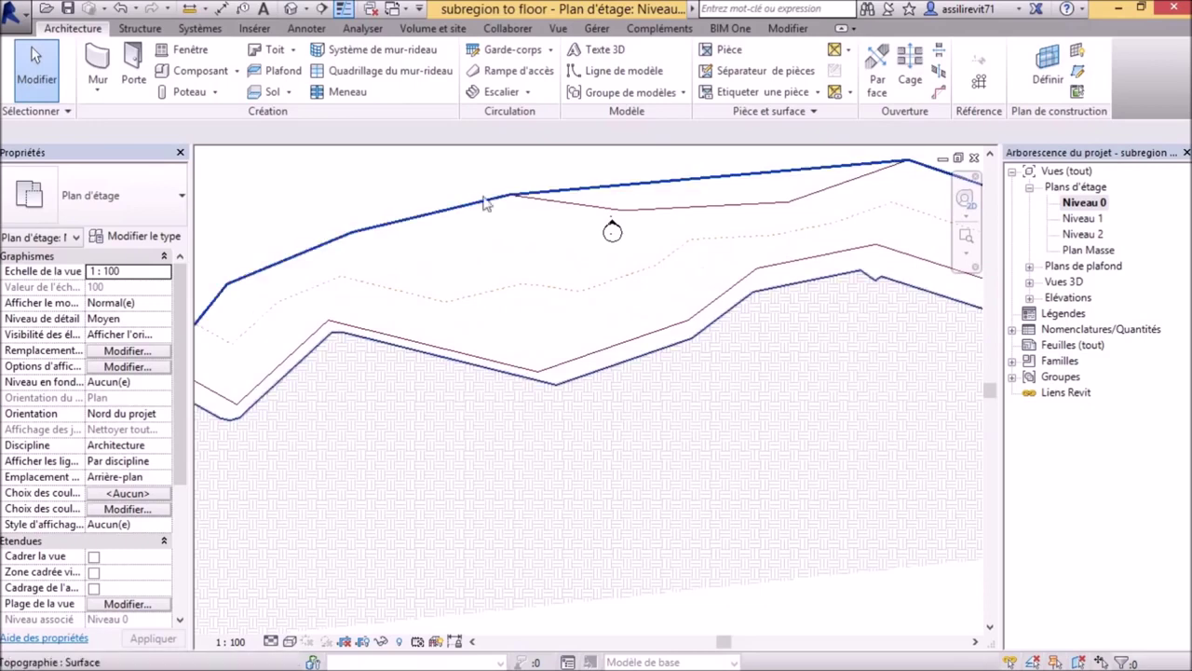
Step: Change the visual style of the Niveau 0 floor plan
left_click(291, 640)
left_click(308, 538)
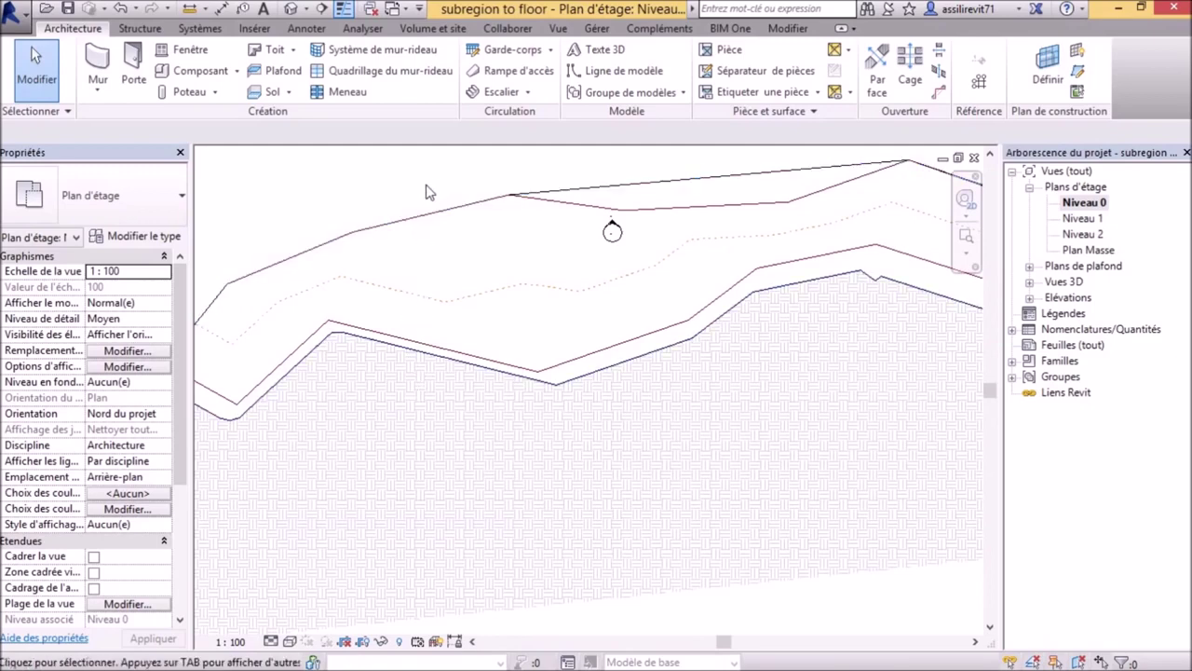
scroll(426, 192, "down", 2)
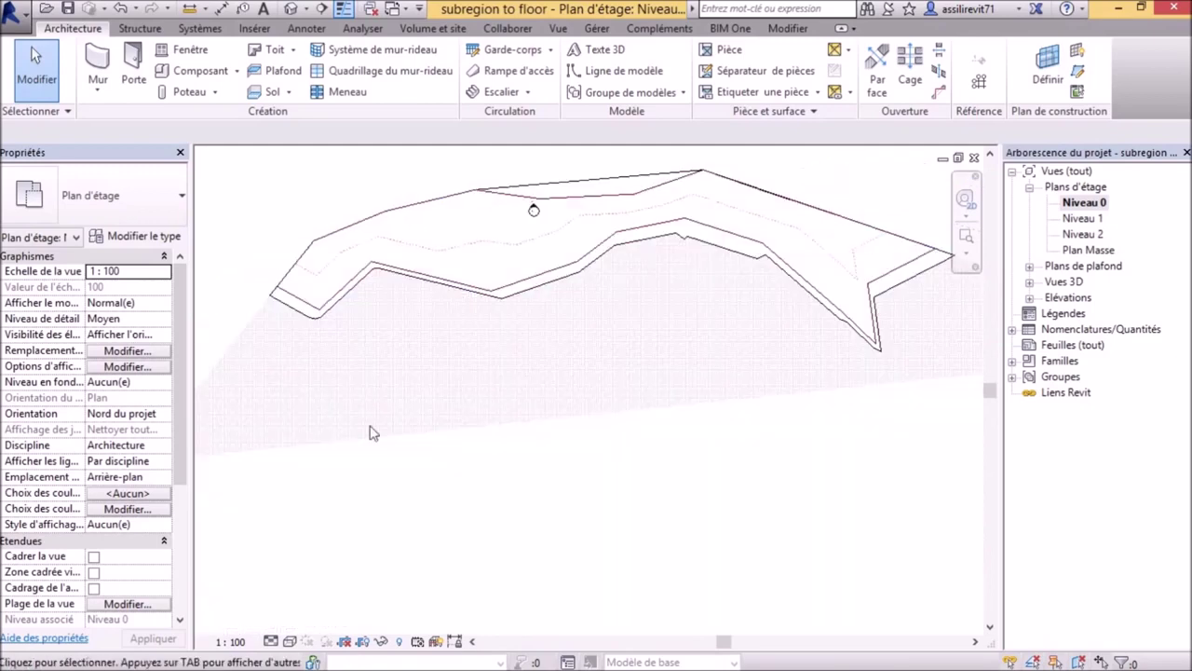
left_click(471, 192)
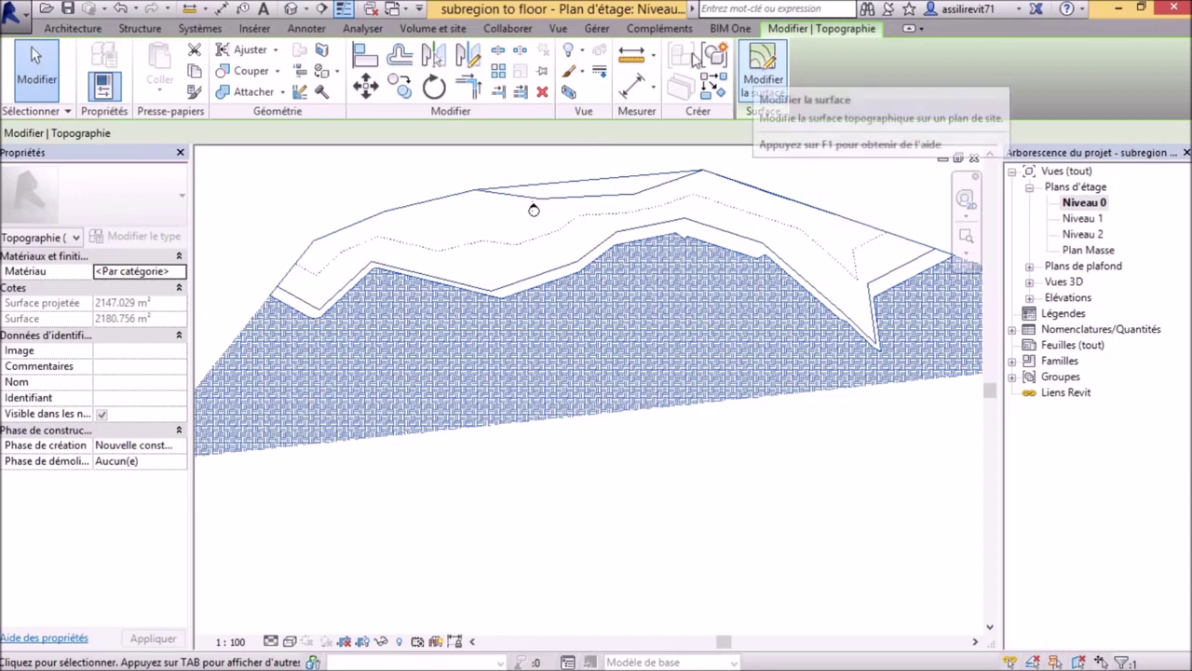
left_click(434, 28)
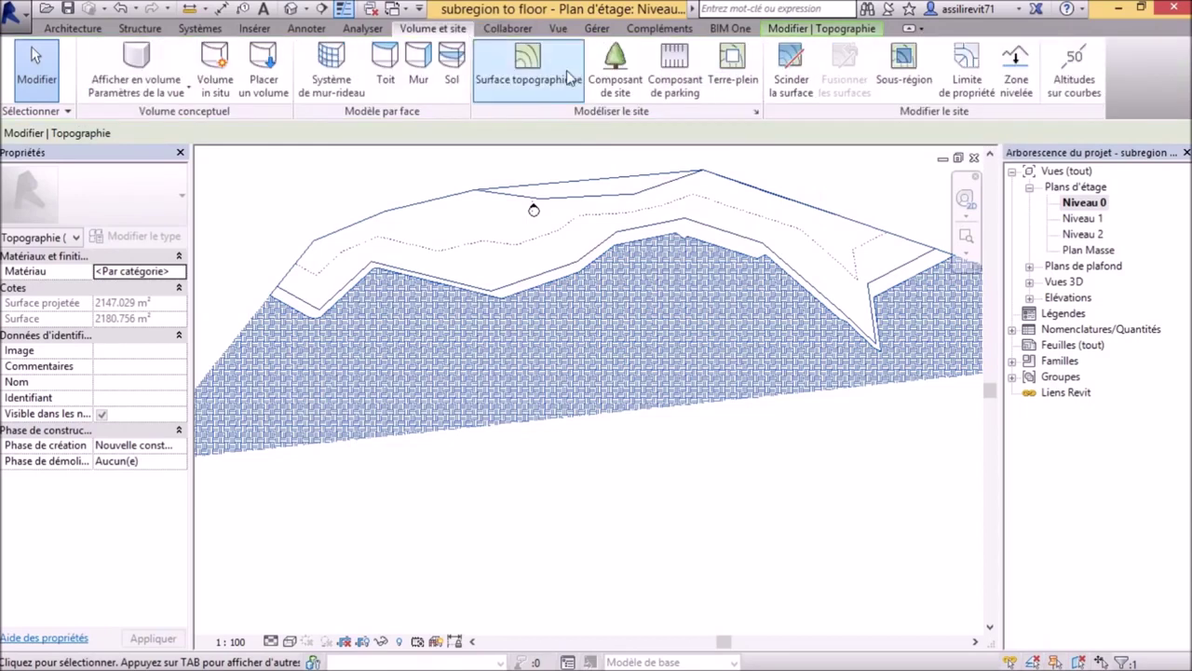
left_click(777, 77)
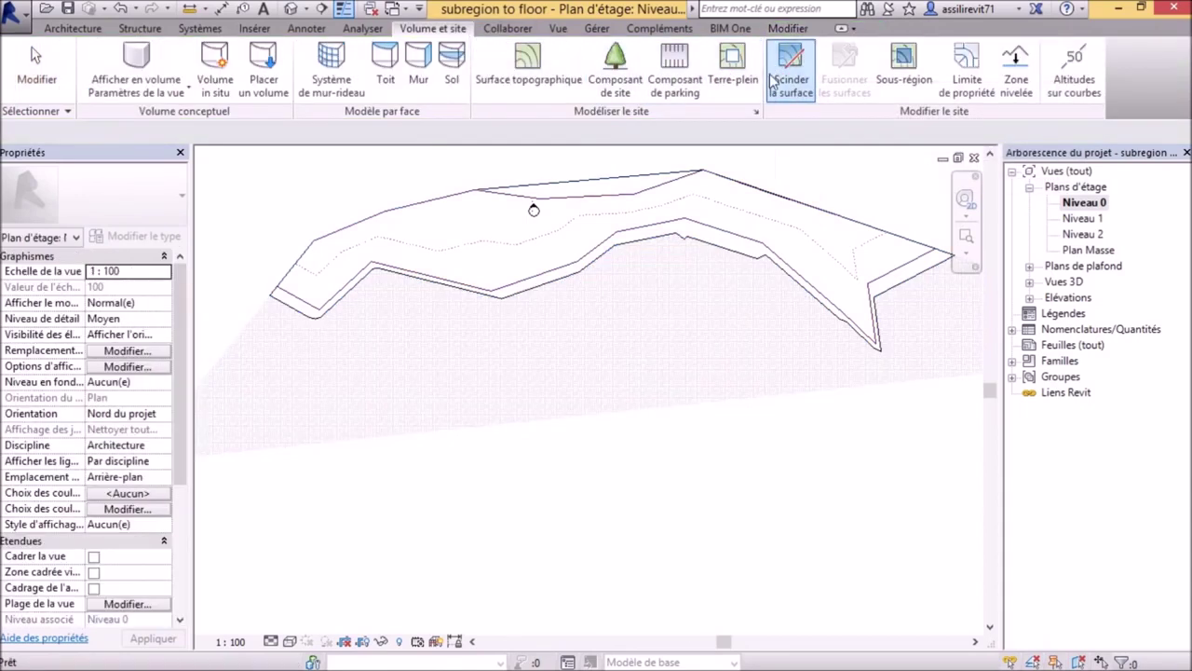
left_click(487, 196)
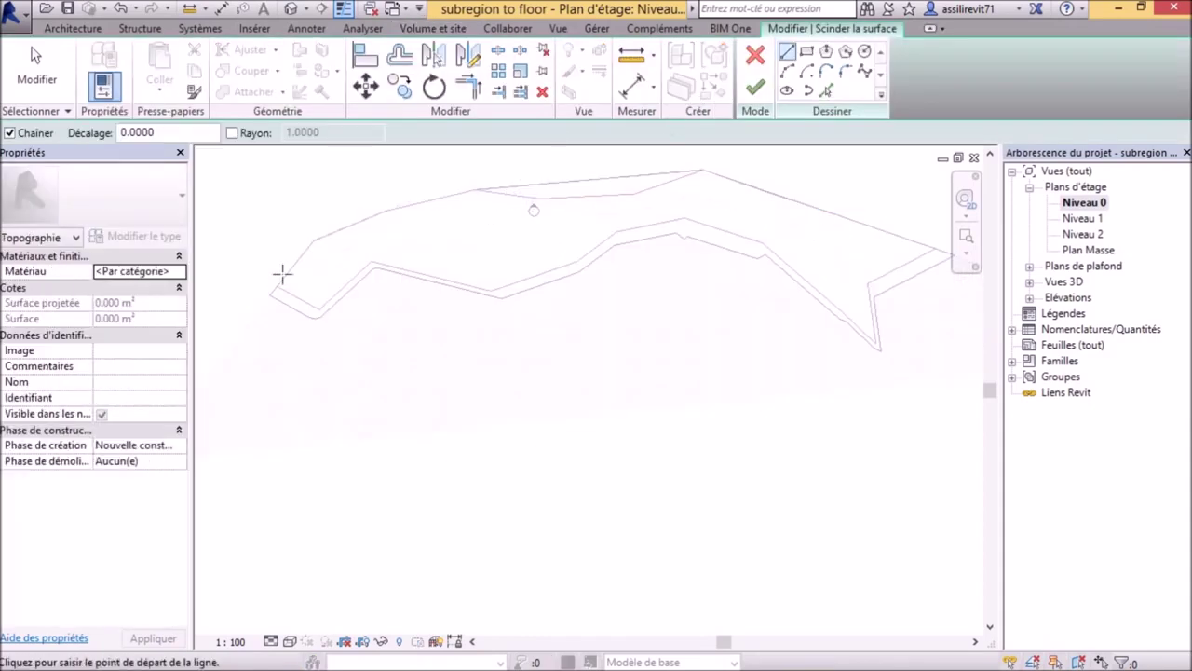
left_click(755, 55)
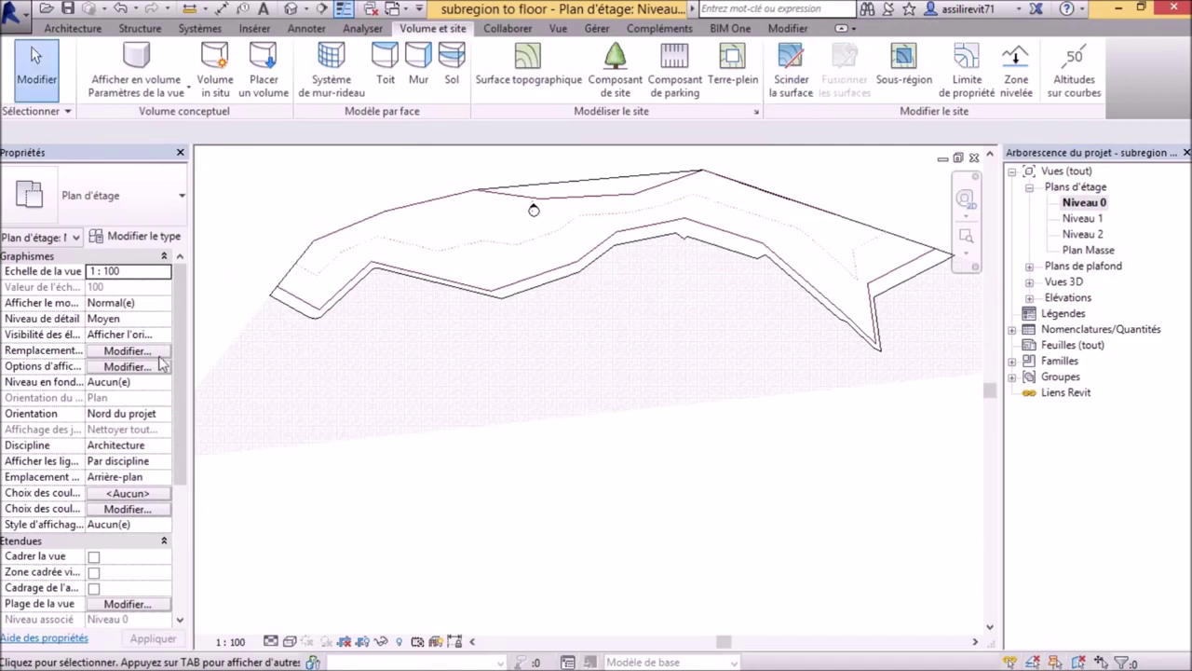
Step: Set the Niveau 0 plan's view range to a bottom offset of -5 and a view depth offset of -5
left_click_drag(175, 418, 178, 518)
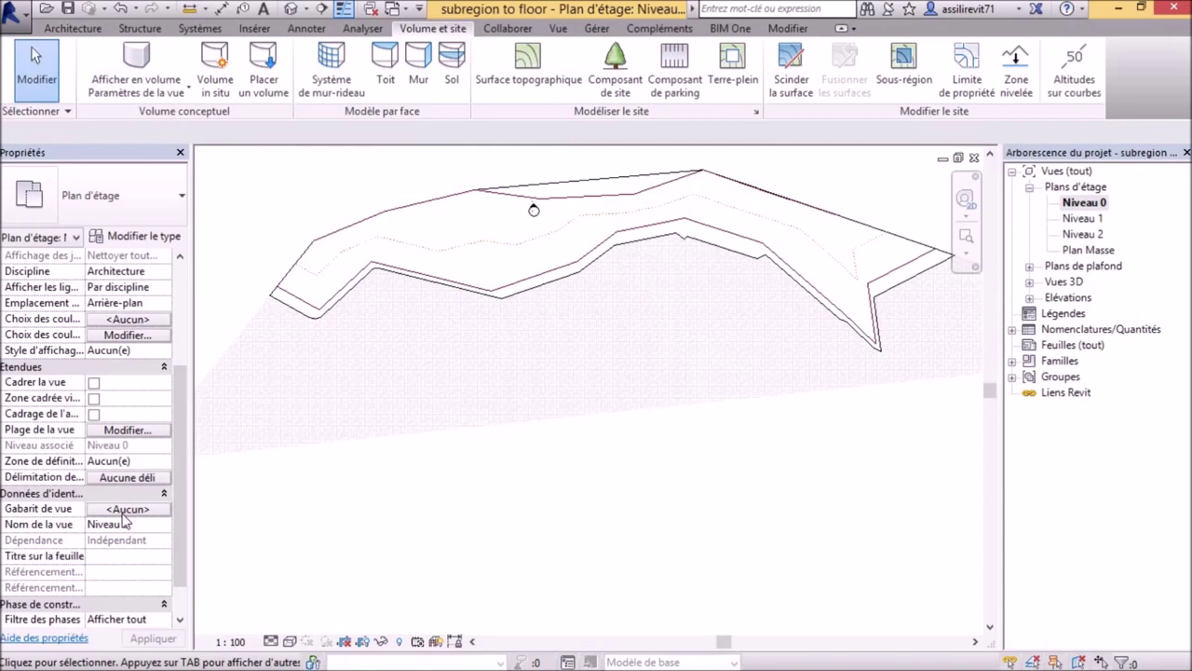
left_click(121, 479)
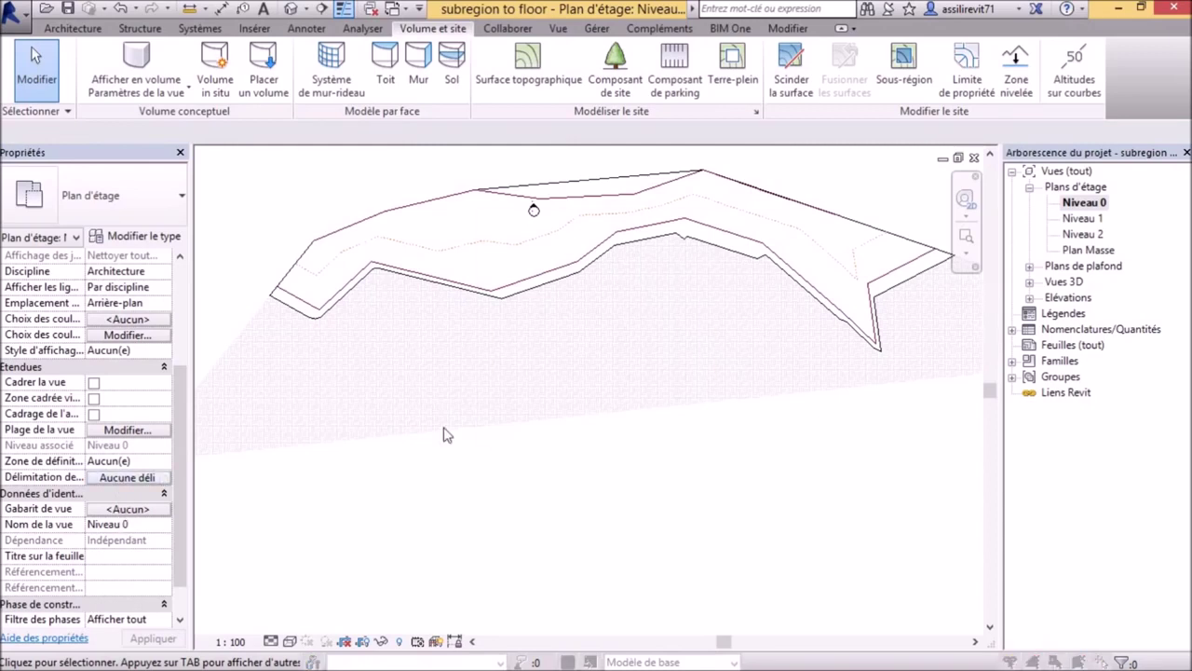
left_click(540, 429)
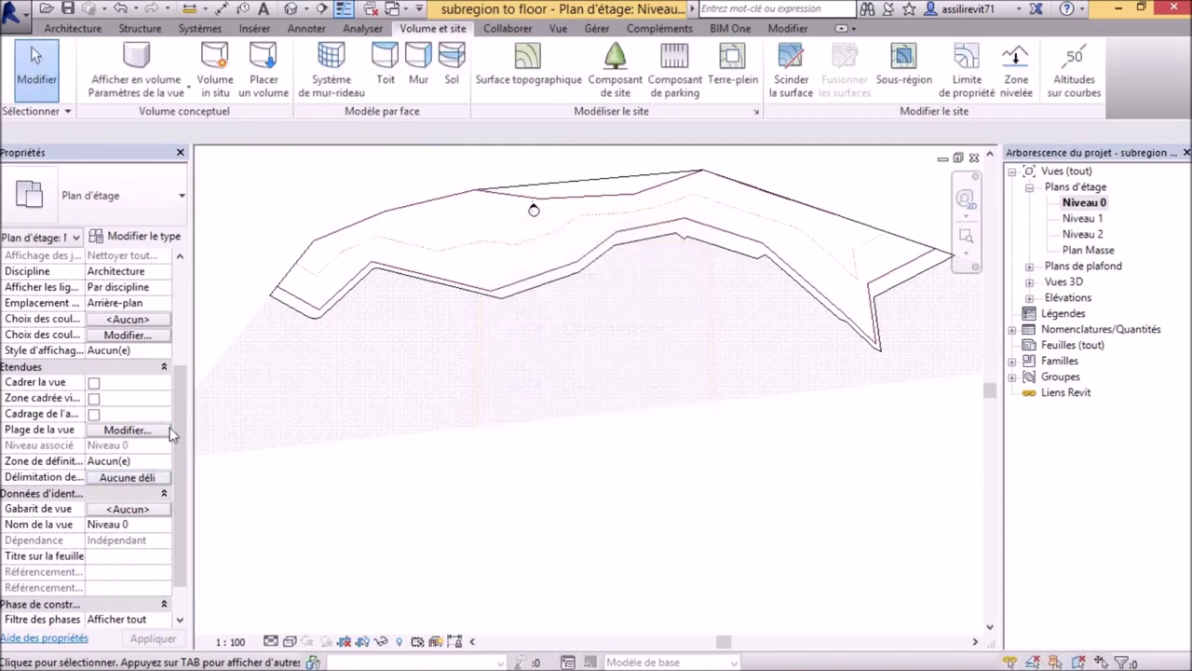
left_click(166, 431)
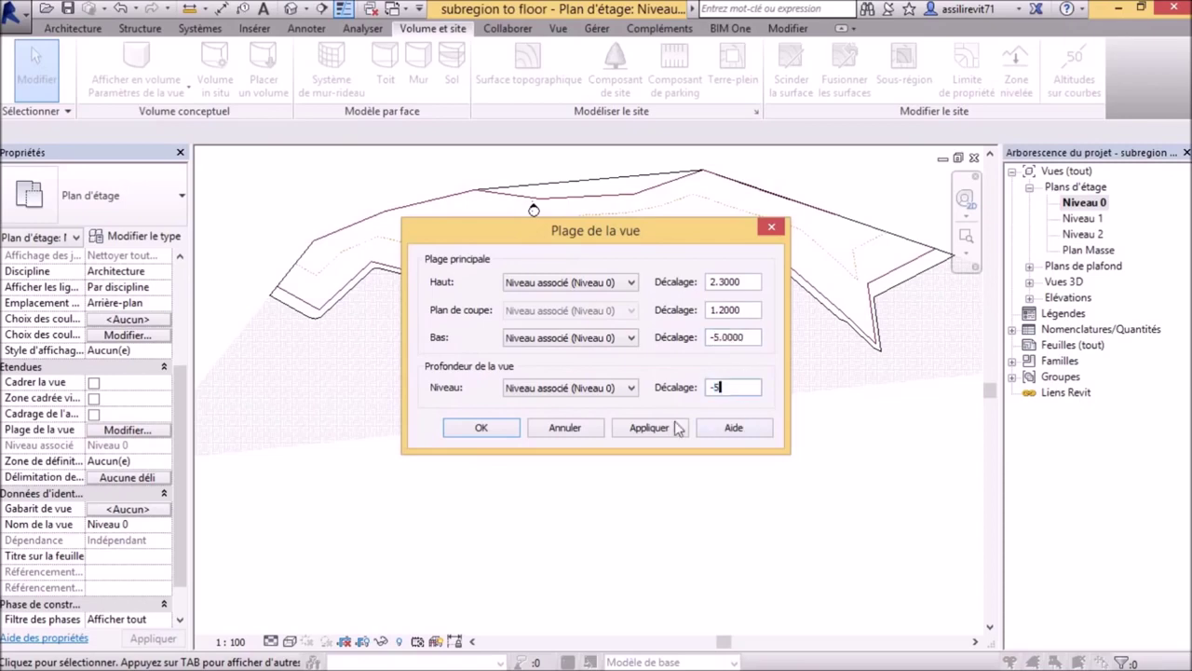
left_click(631, 430)
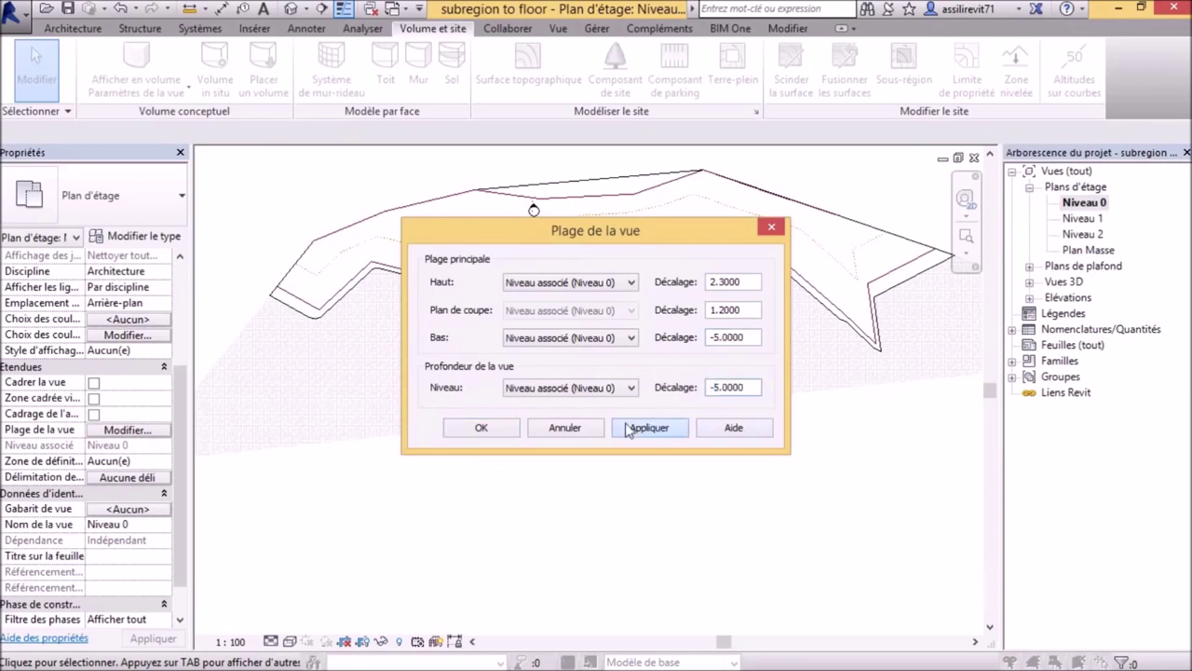
left_click(483, 427)
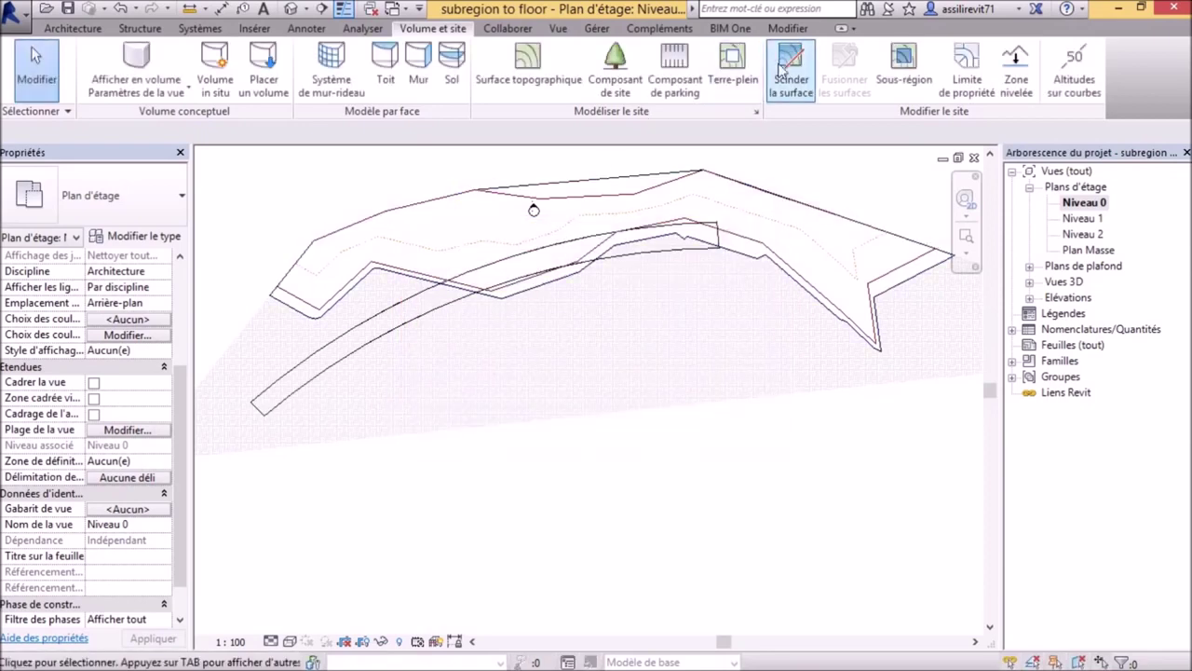
Step: Split the topography along the concrete floor's outline, using its two long curved edges and both short end edges as the boundary
left_click(790, 73)
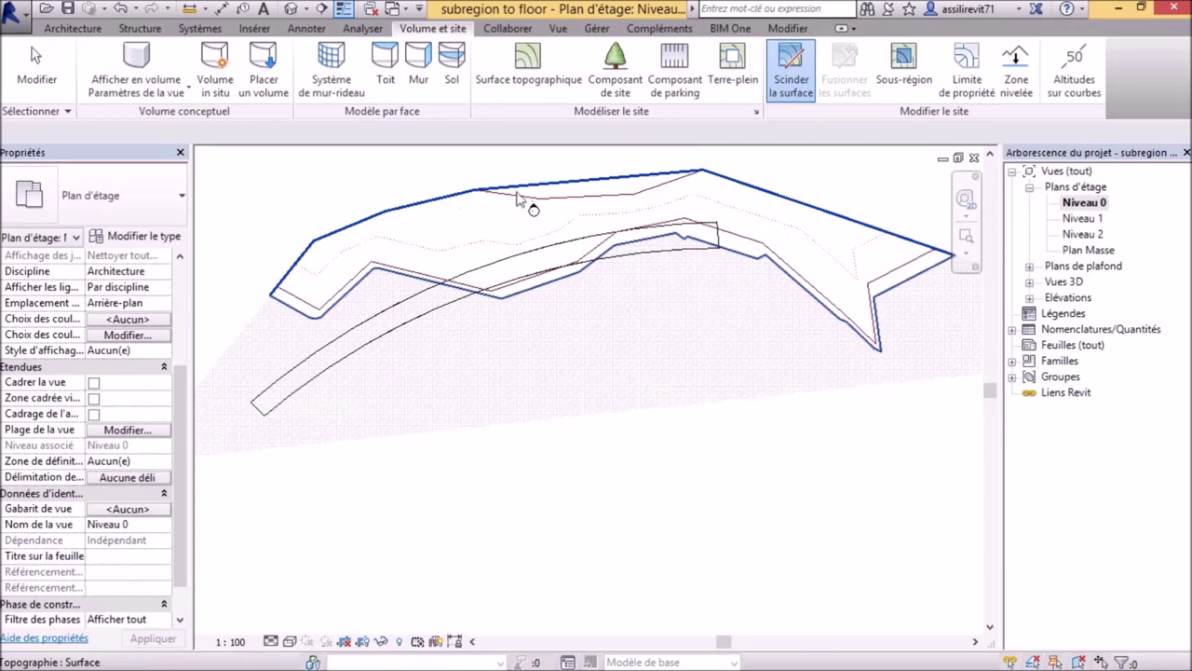
left_click(730, 165)
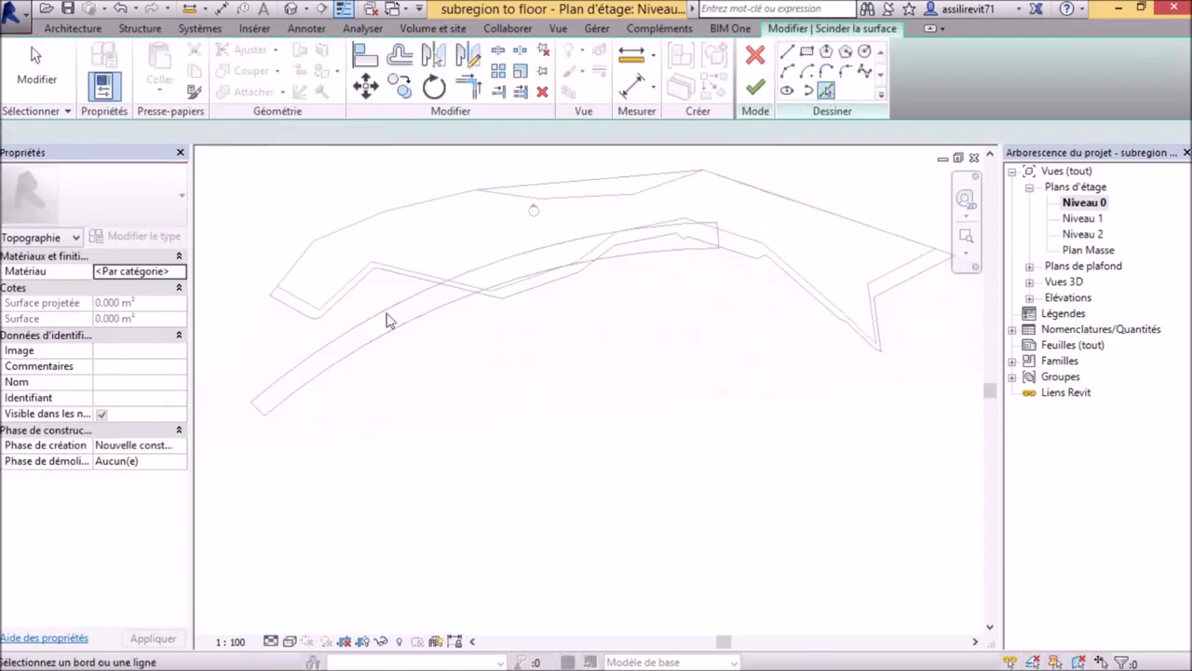
left_click(381, 334)
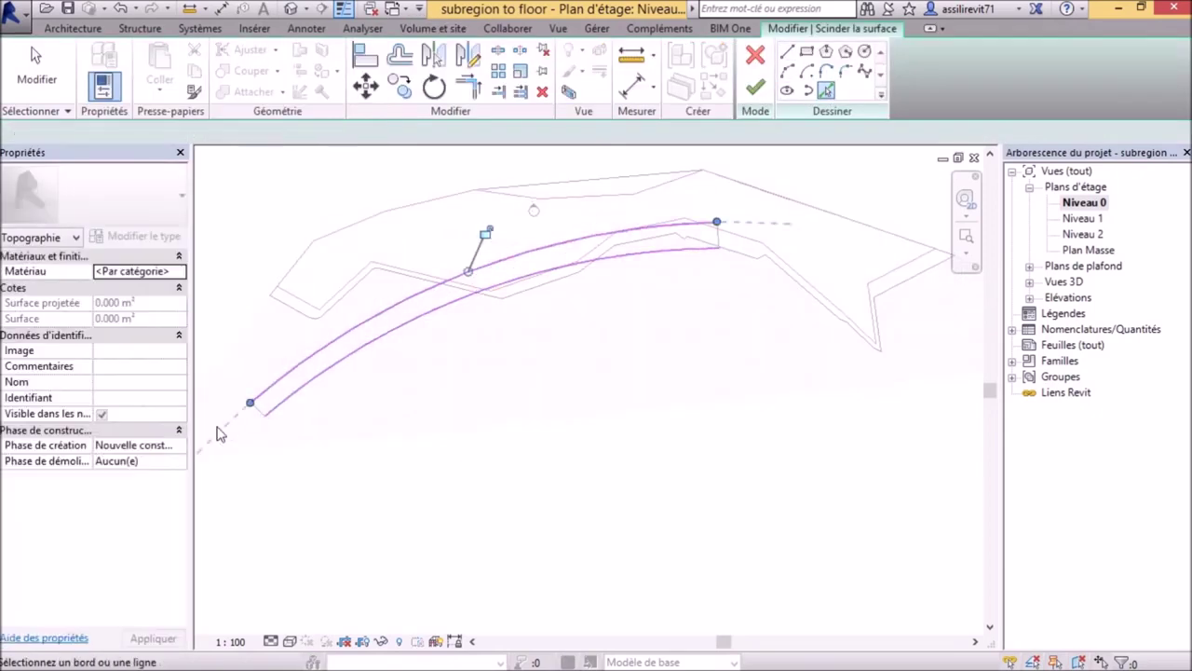
scroll(288, 419, "up", 3)
left_click(314, 397)
scroll(281, 442, "down", 2)
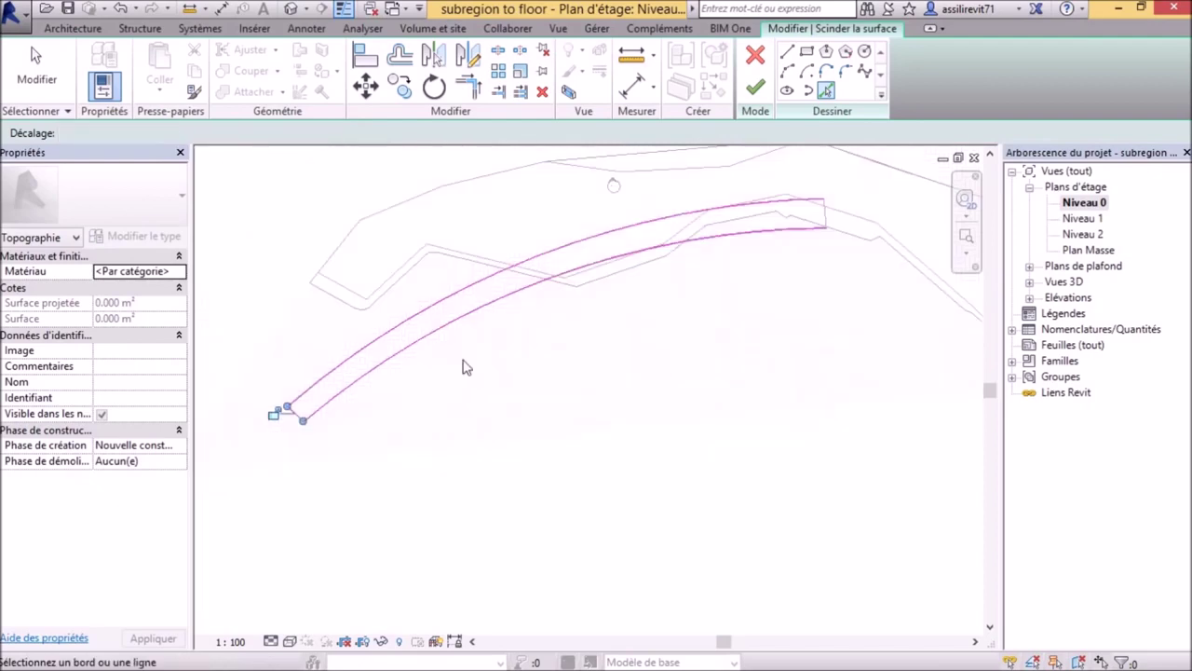
scroll(867, 220, "up", 3)
left_click(763, 224)
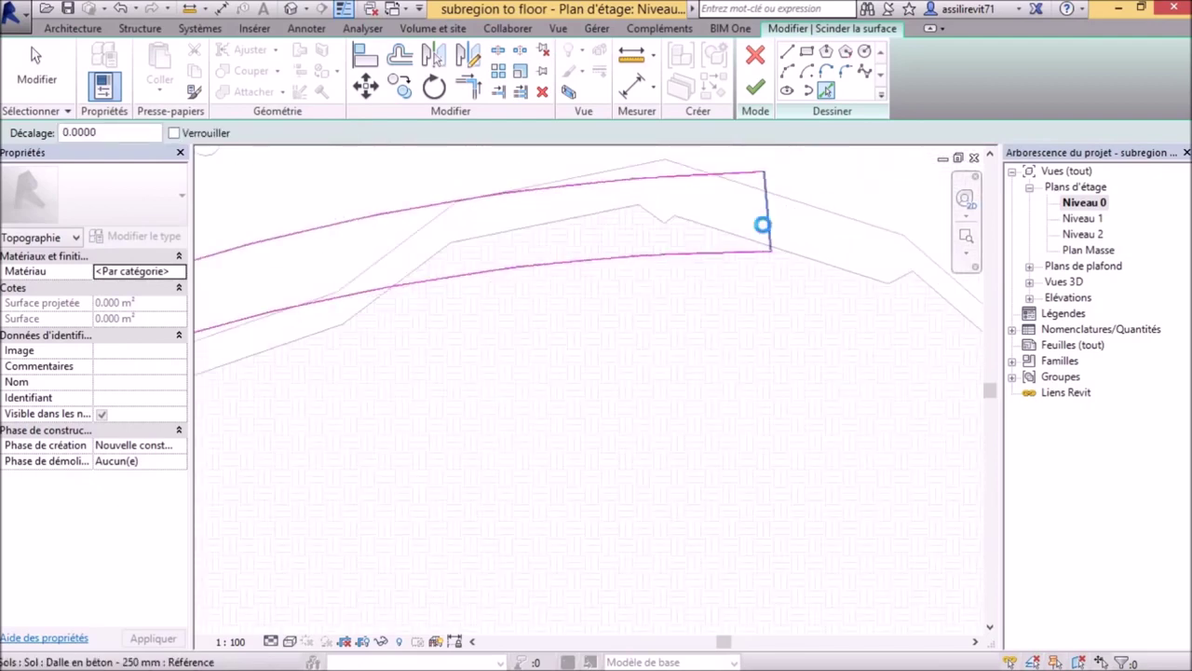
scroll(762, 272, "down", 2)
scroll(764, 270, "down", 3)
left_click(755, 87)
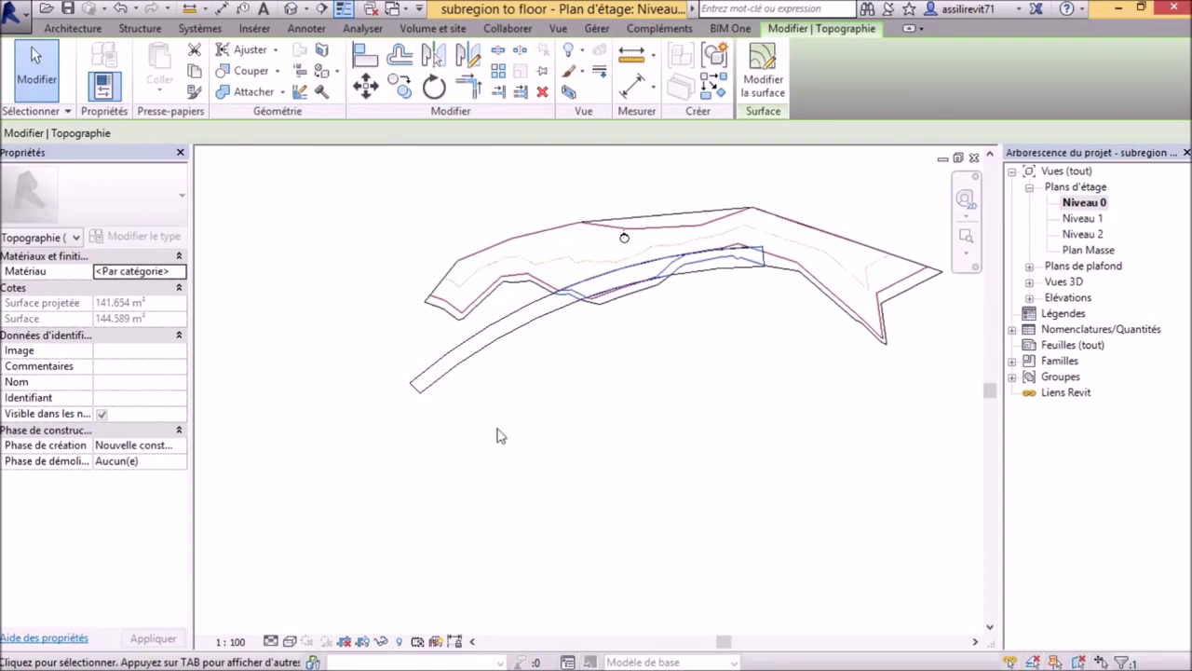
Step: Deselect the split-off topography strip and return to the 3D view
left_click(425, 483)
key("w")
key("w")
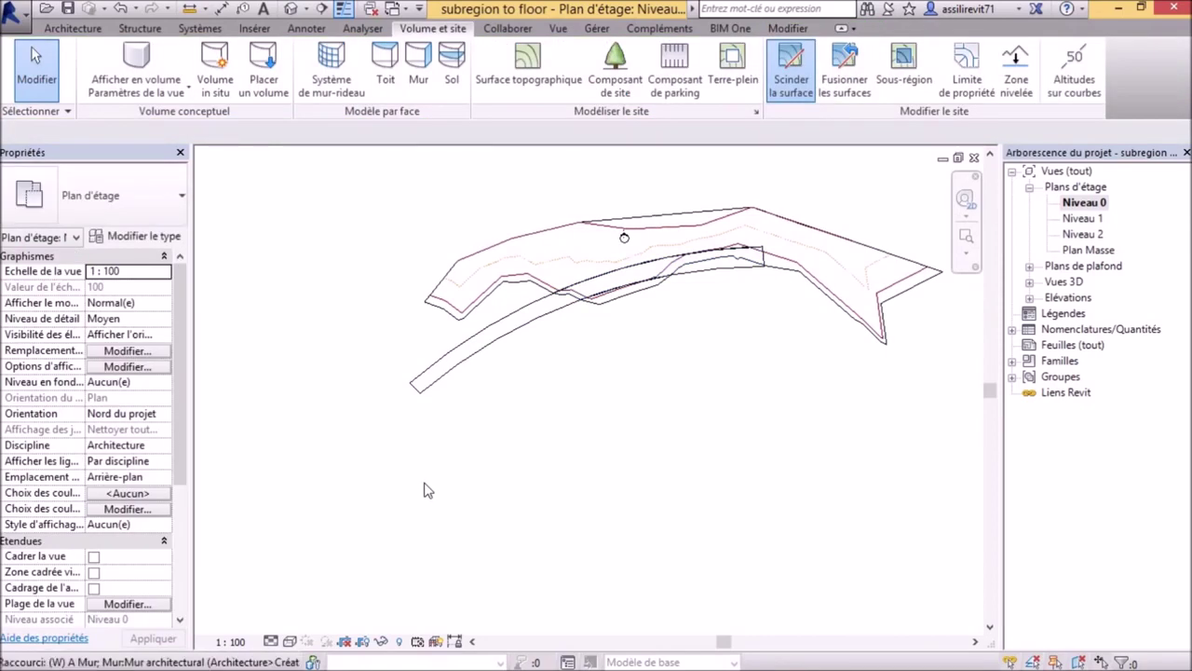
scroll(356, 491, "up", 4)
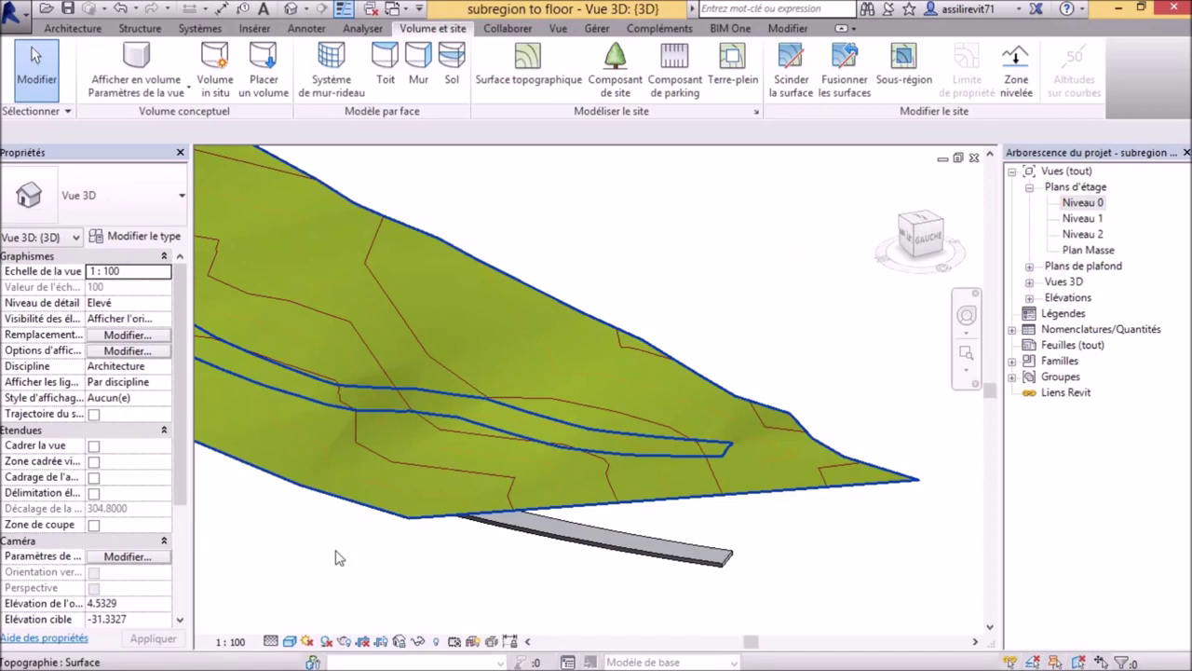
Step: Switch to Dynamo, move its window aside, and assign the split-off topography strip to the upper Select Model Element node
mouse_move(249, 655)
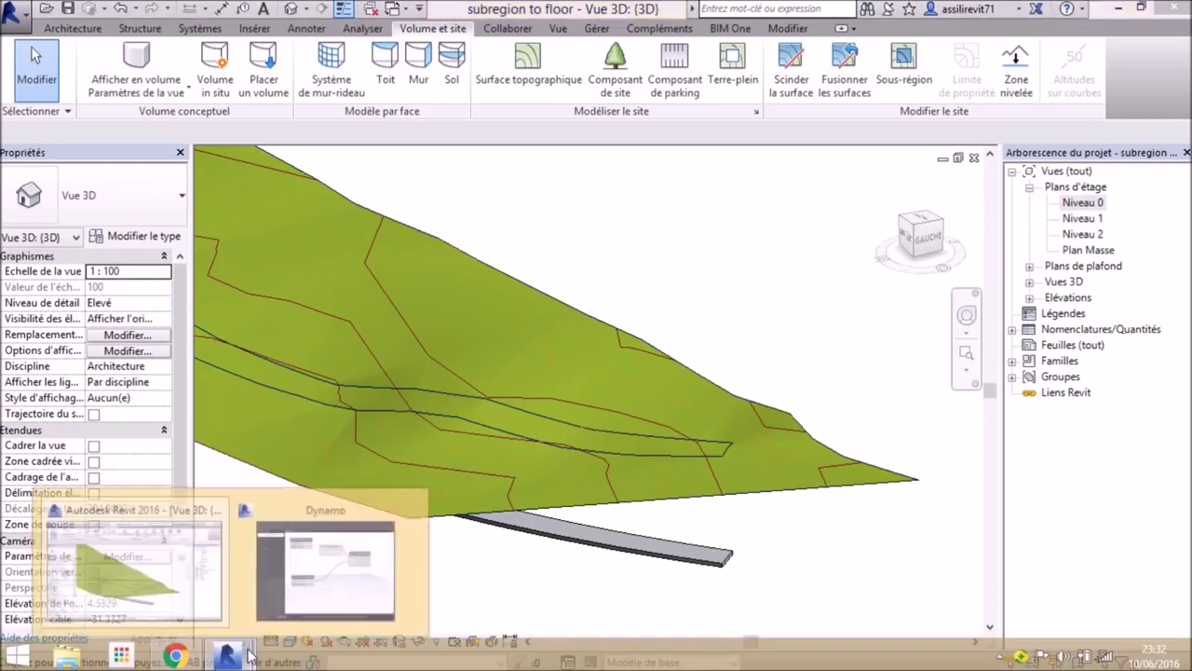
left_click(307, 582)
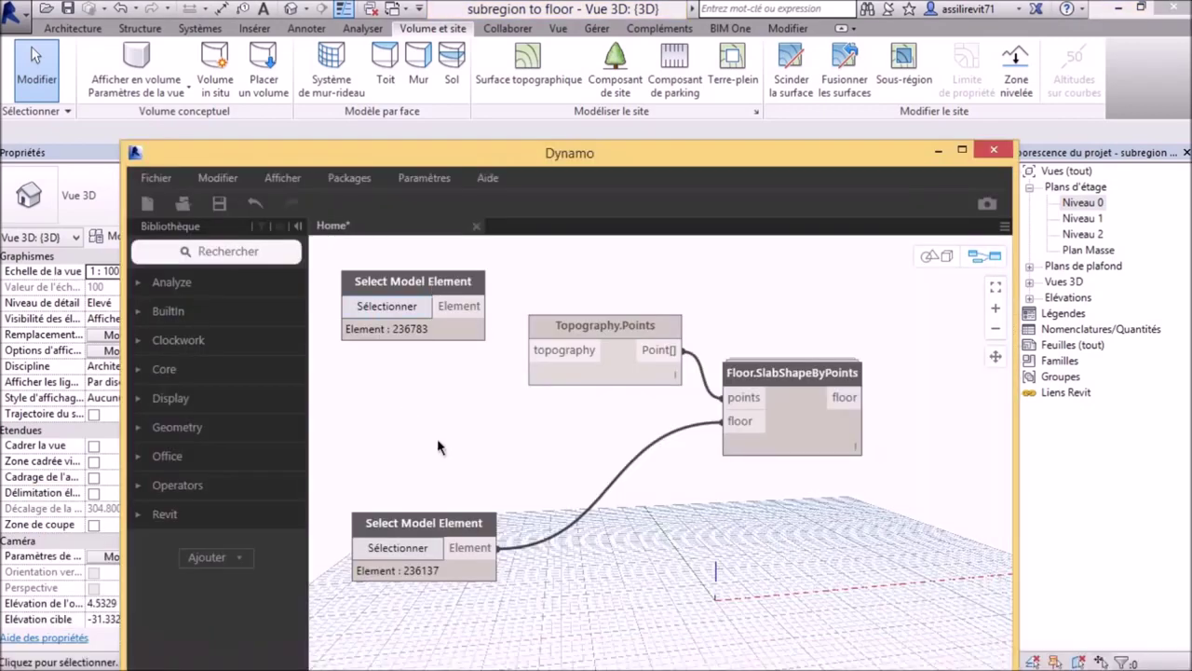
left_click_drag(448, 154, 881, 161)
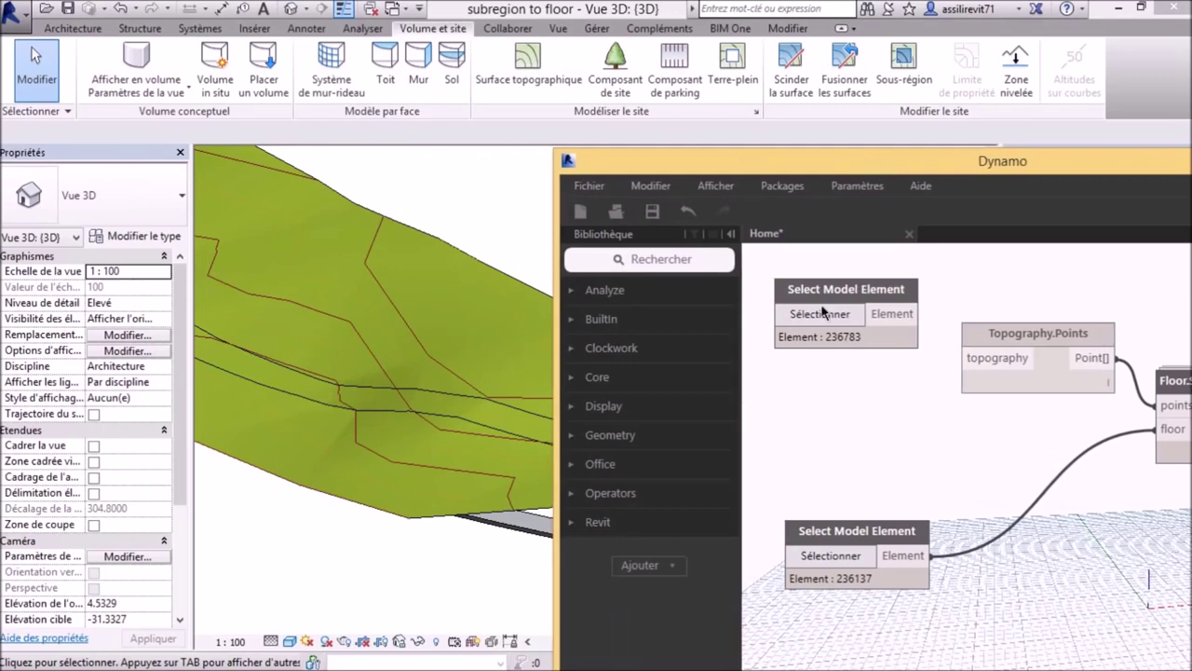
left_click(468, 404)
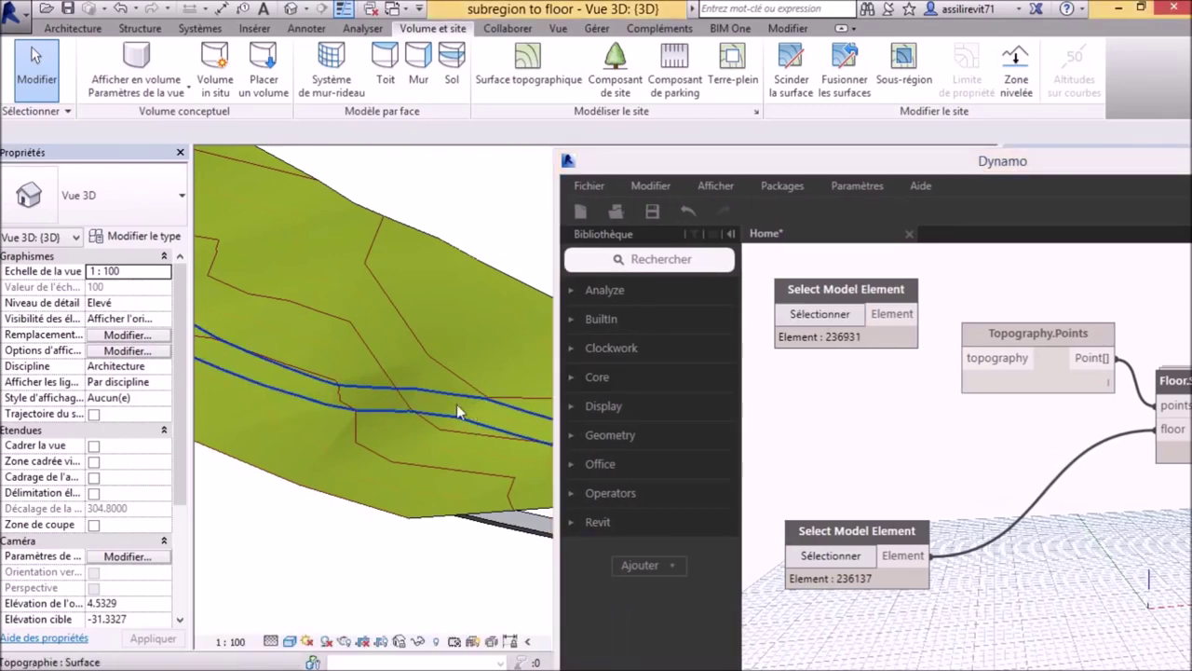
Step: Connect the upper Select Model Element node's Element output to the topography input of Topography.Points
scroll(805, 402, "down", 3)
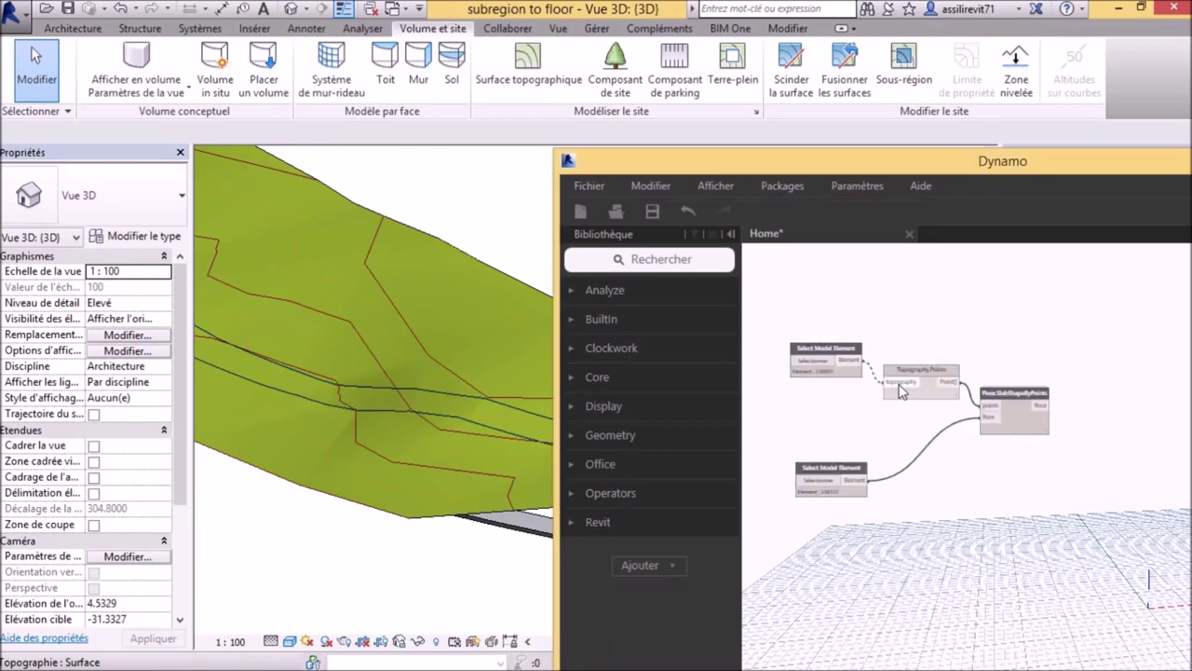
scroll(900, 390, "up", 6)
scroll(852, 391, "down", 2)
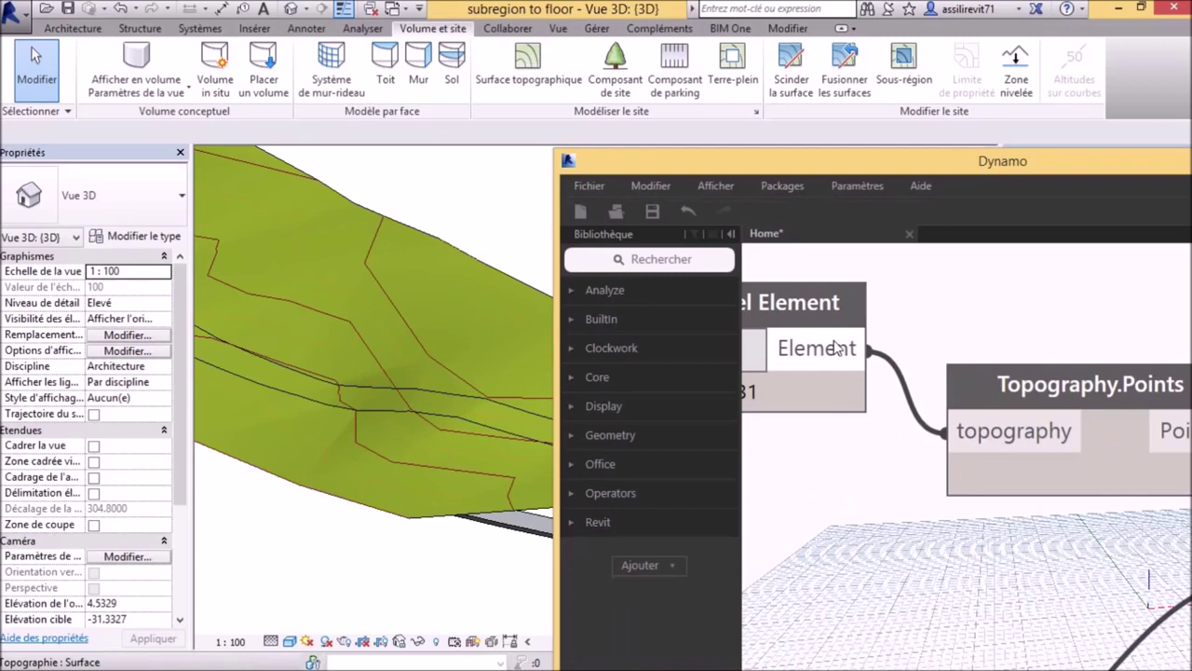
scroll(932, 401, "down", 5)
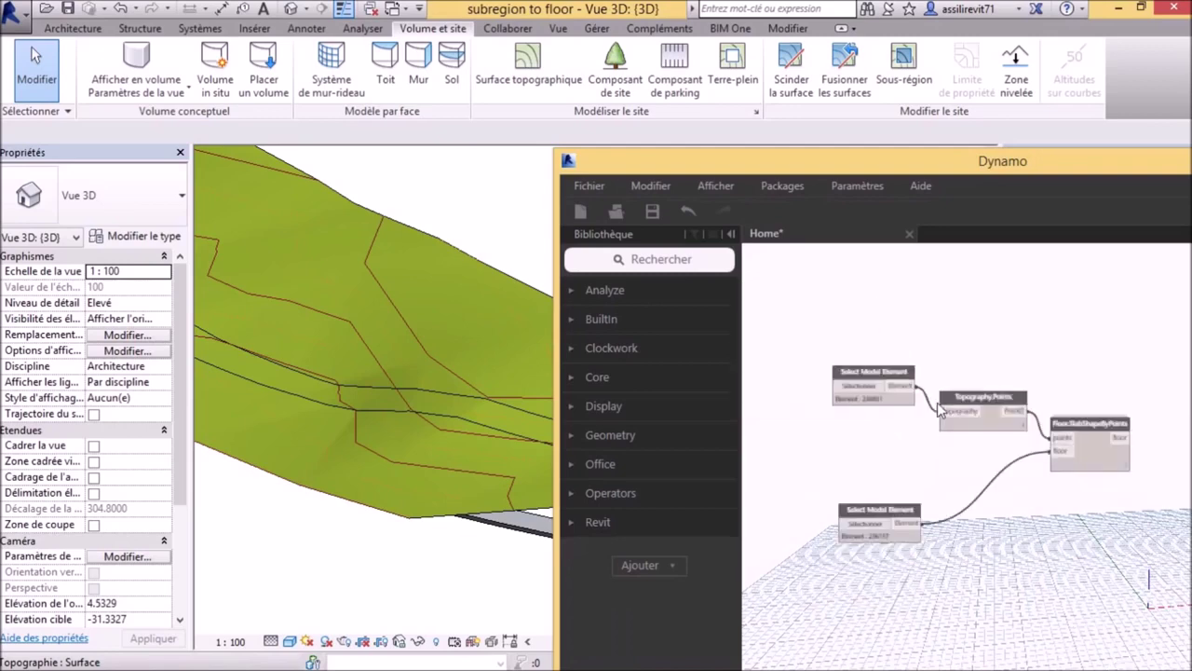
Step: Arrange the Revit model and the Dynamo window side by side and run the graph to shape the floor
left_click(349, 578)
scroll(351, 452, "down", 3)
middle_click_drag(397, 543, 421, 522, "shift")
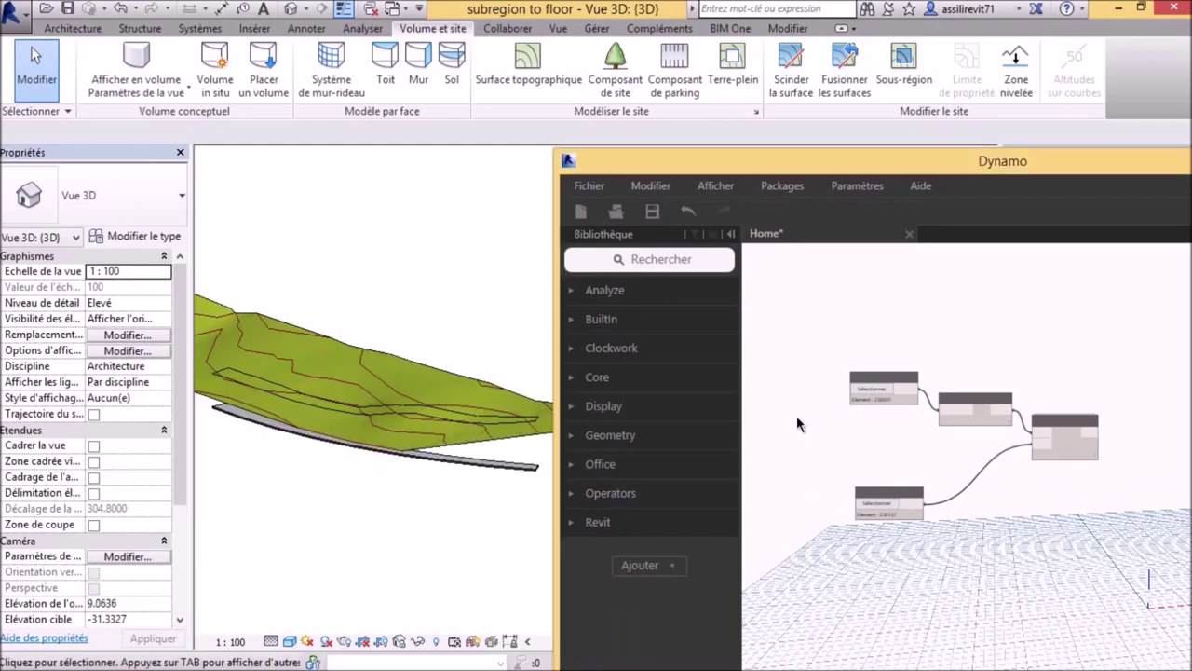
left_click_drag(835, 156, 862, 15)
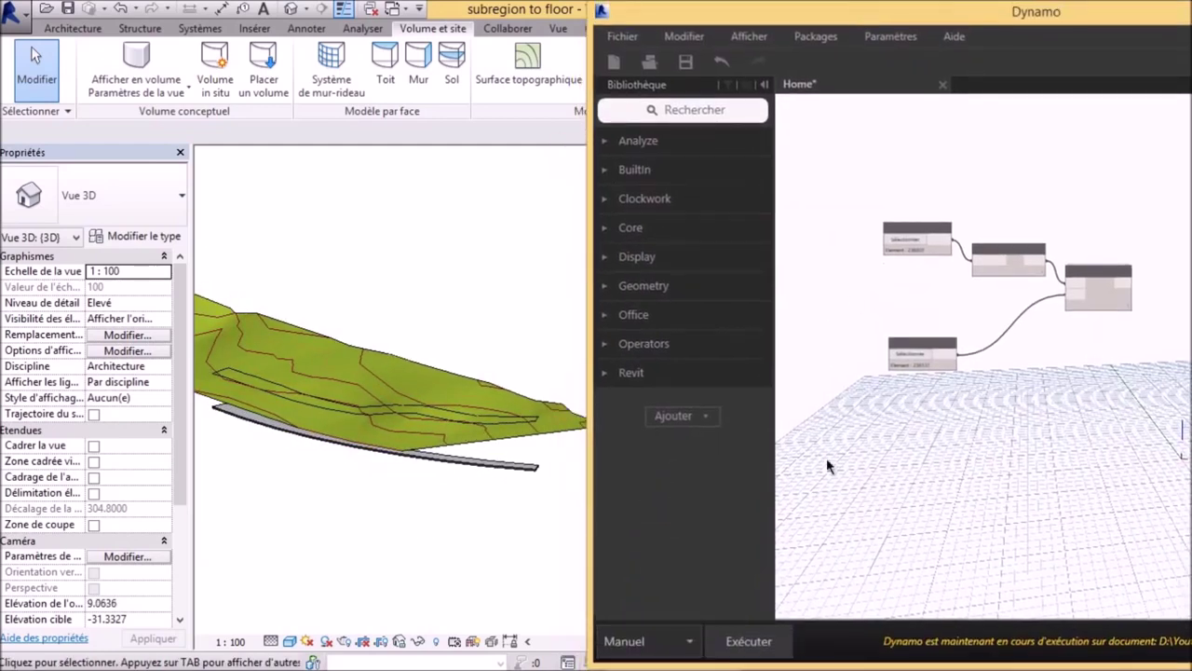
left_click(769, 641)
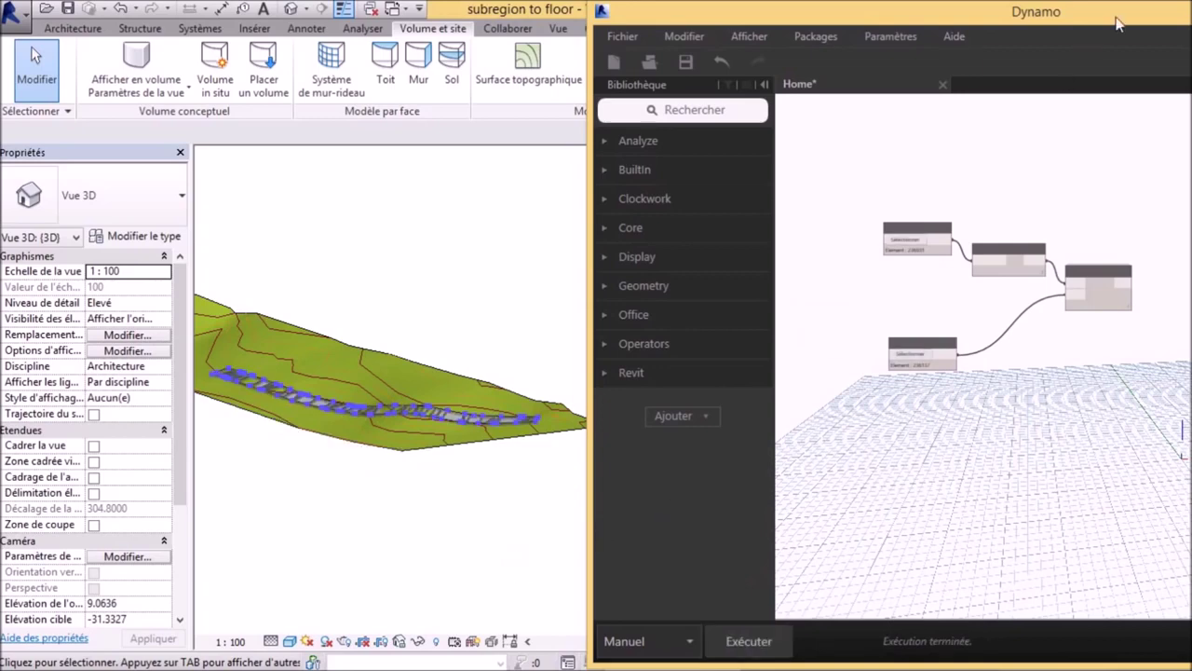
Step: Minimize Dynamo and temporarily hide the large topography surface surrounding the floor in the 3D view
left_click_drag(1115, 18, 807, 87)
left_click(1102, 83)
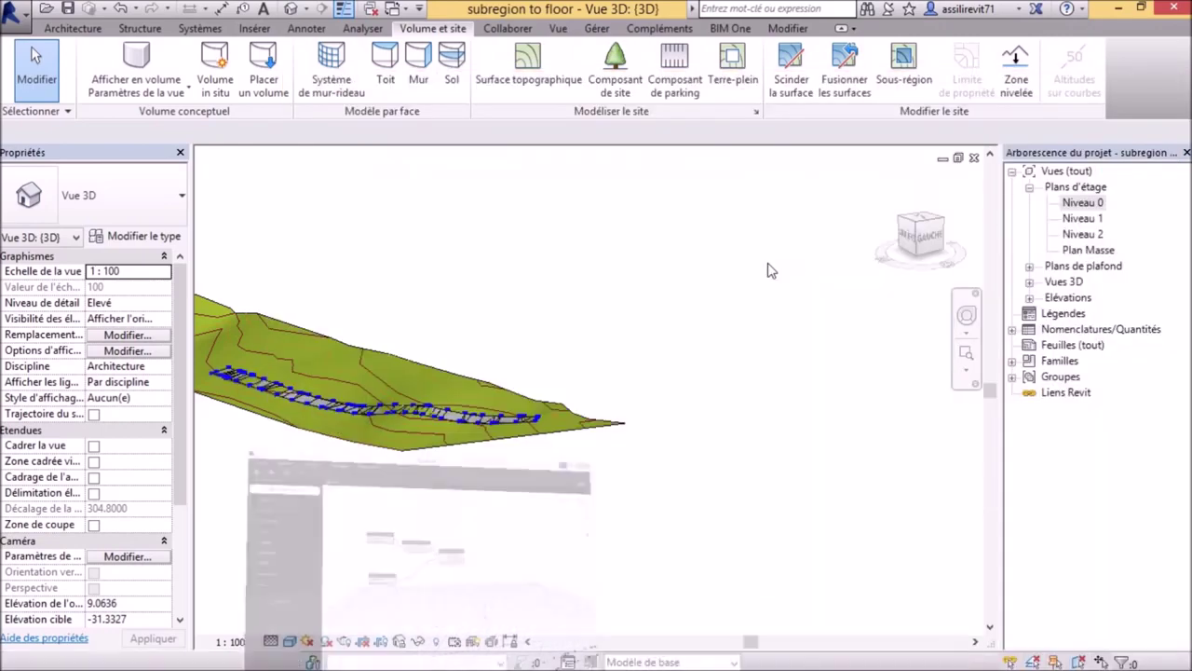
middle_click_drag(558, 540, 689, 514, "shift")
middle_click_drag(408, 437, 417, 505, "shift")
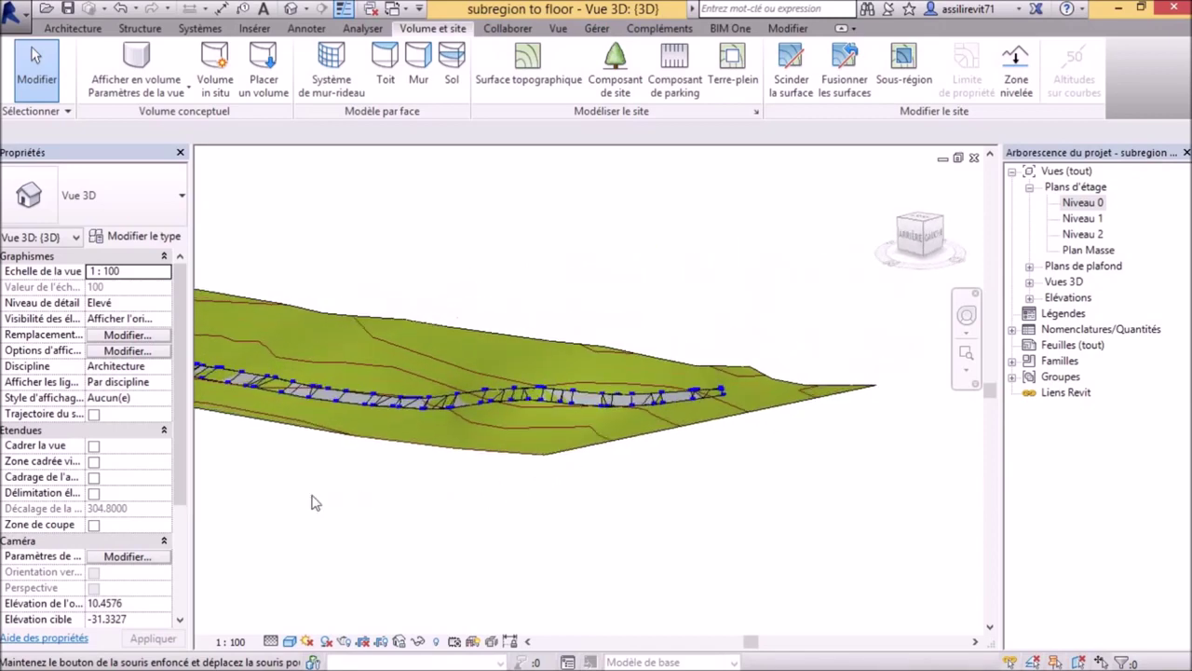
left_click(550, 454)
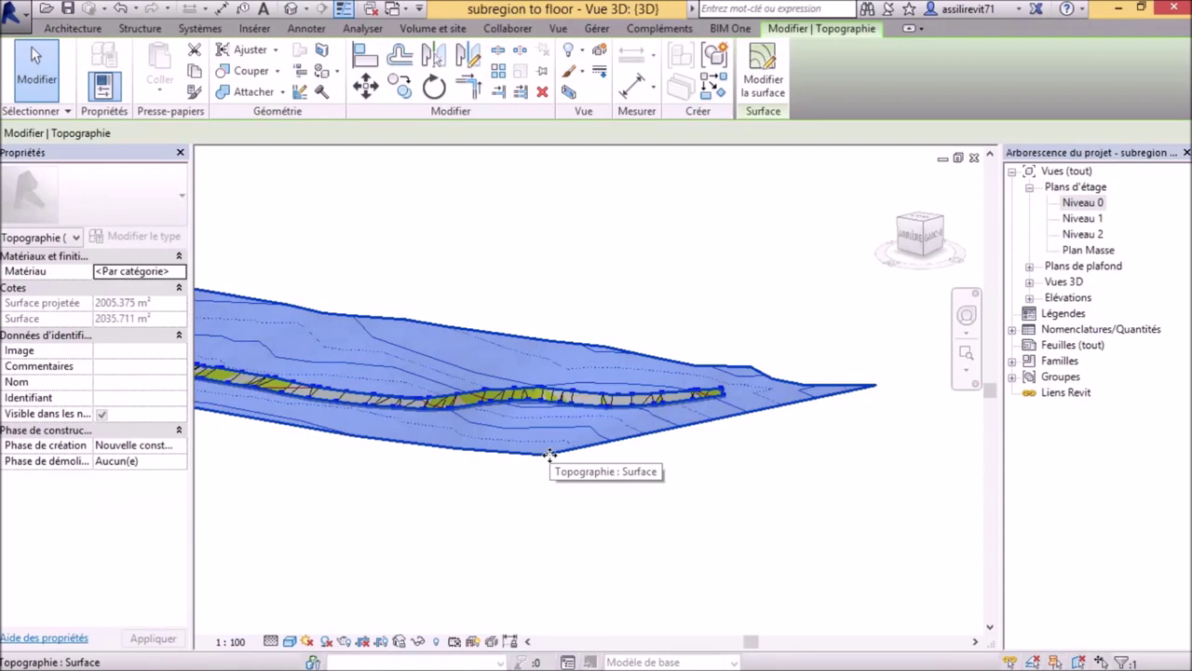
key("h")
key("h")
scroll(558, 397, "up", 3)
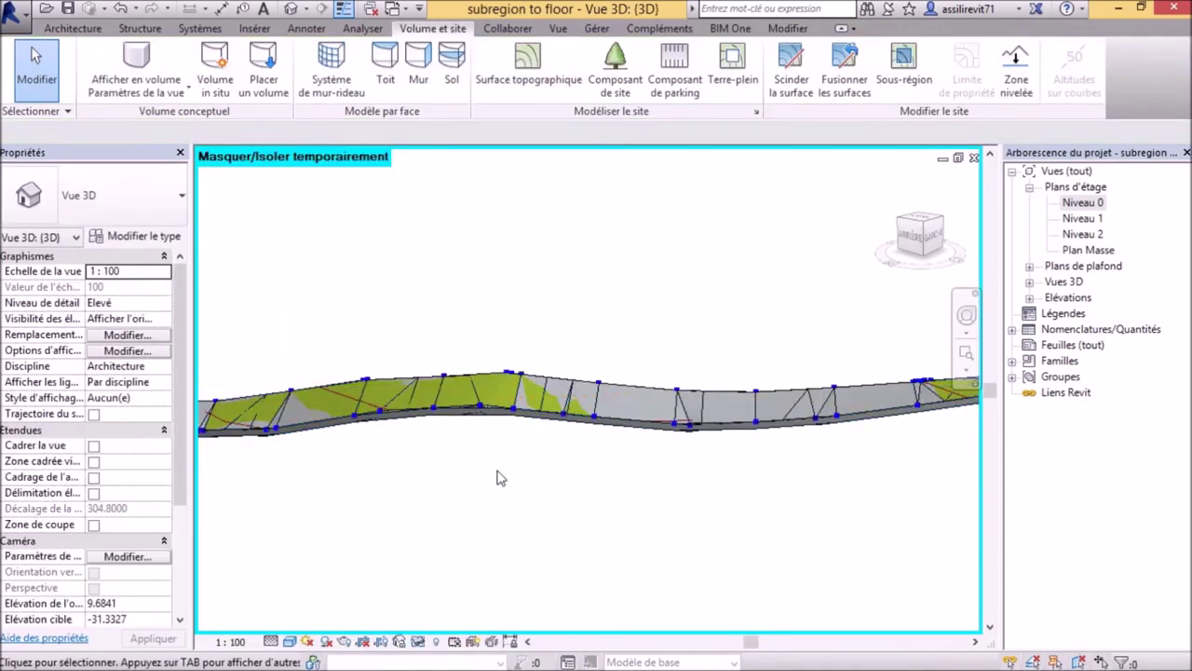
Step: Temporarily hide the split-off topography strip overlapping the floor so only the slab is displayed
left_click(500, 410)
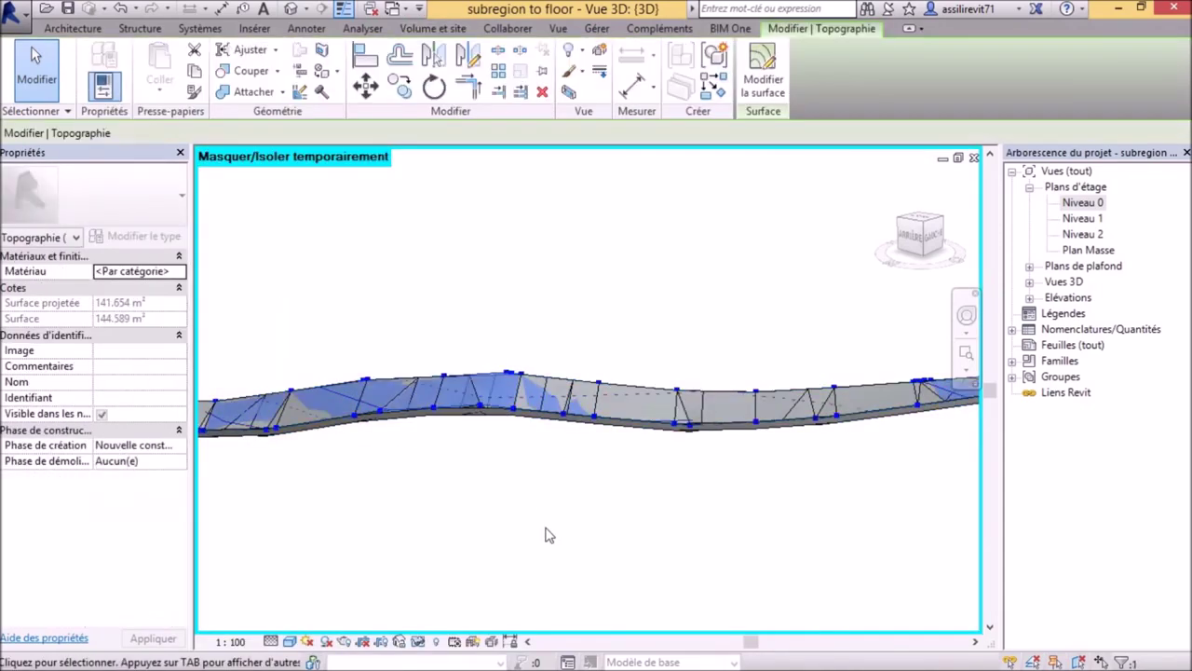
scroll(652, 549, "down", 3)
left_click(641, 556)
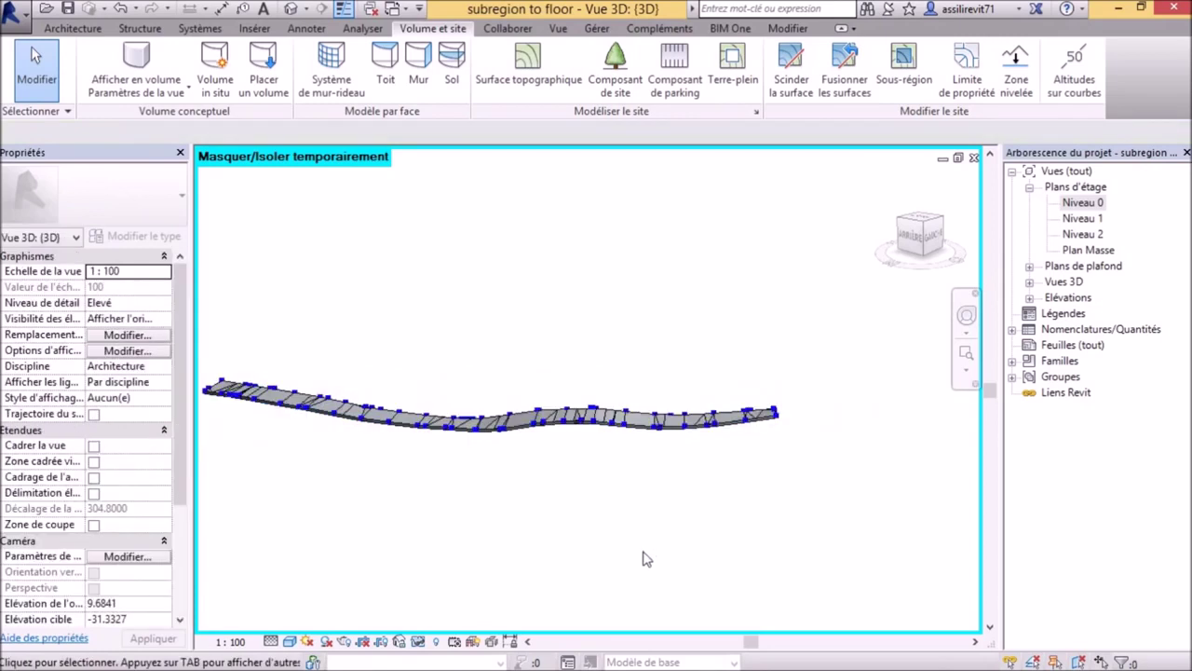